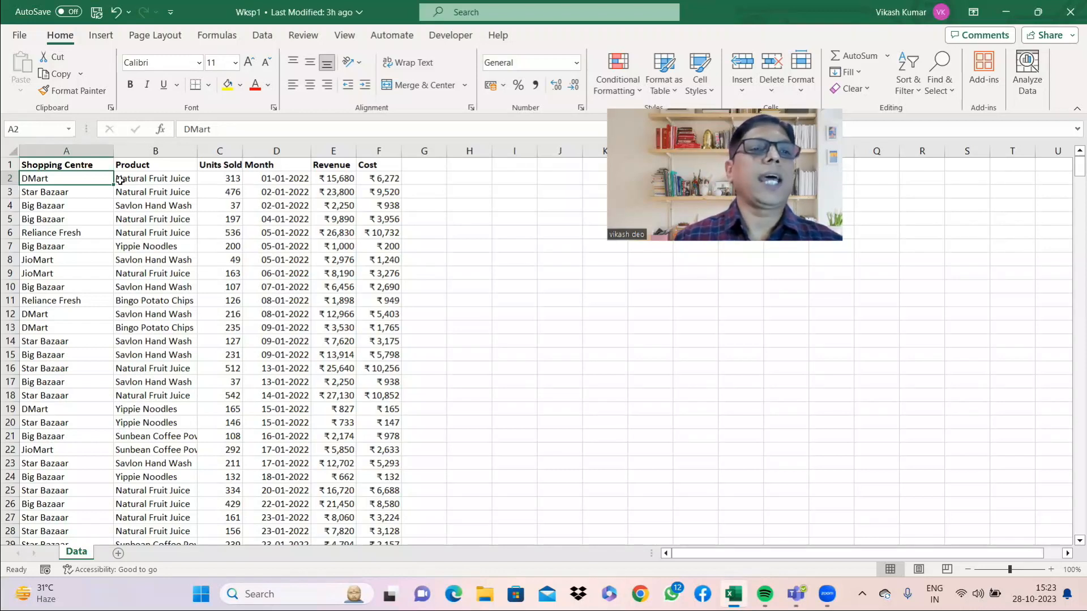
- Select the whole sales data range on the Data sheet, from the Shopping Centre header through the last row of the Cost column
{"action": "left_click", "coordinate": [76, 164]}
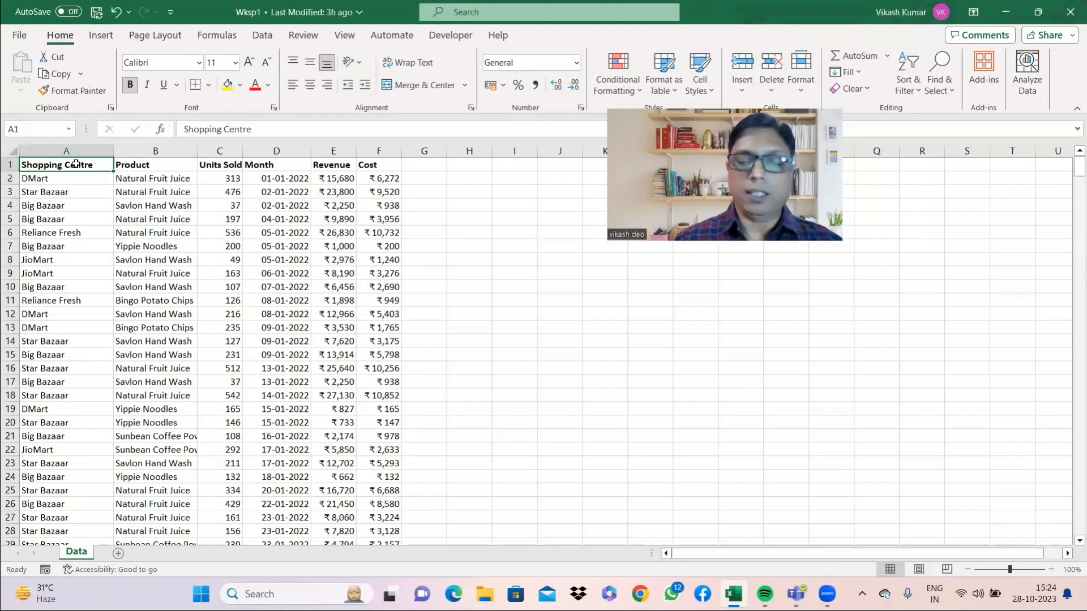
{"action": "key", "text": "shift+Right"}
{"action": "key", "text": "shift+Right"}
{"action": "key", "text": "shift+Right"}
{"action": "key", "text": "shift+Right"}
{"action": "key", "text": "shift+Right"}
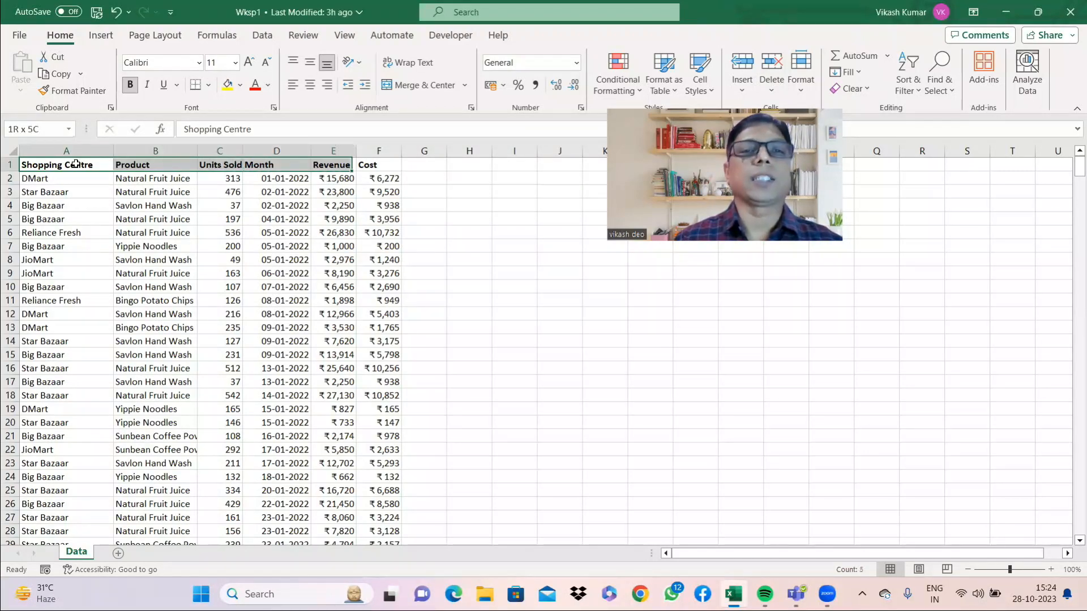
{"action": "key", "text": "shift+Down"}
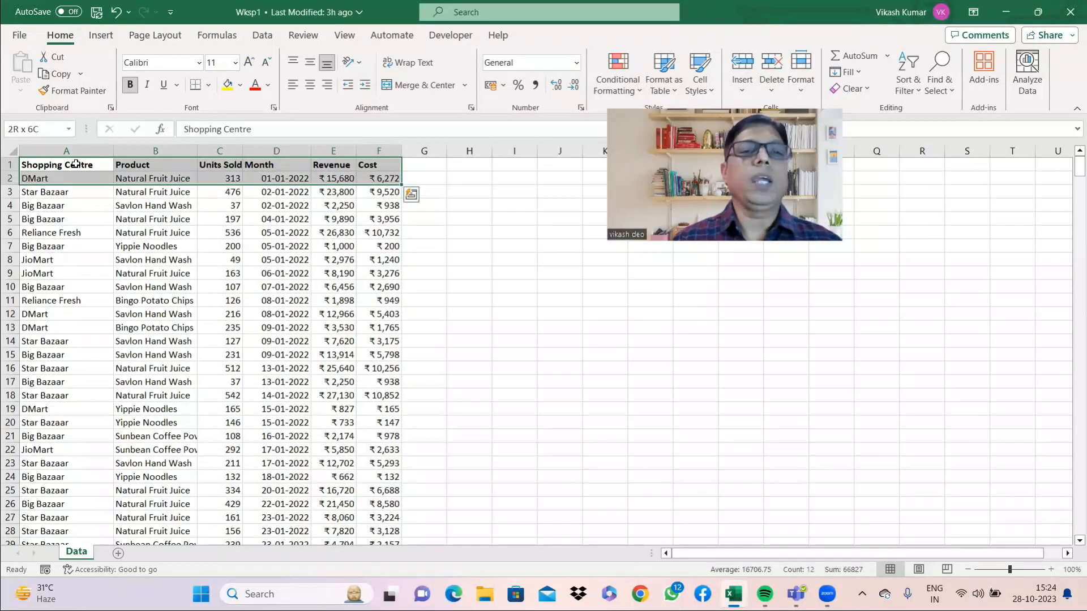
{"action": "key", "text": "ctrl+shift+Down"}
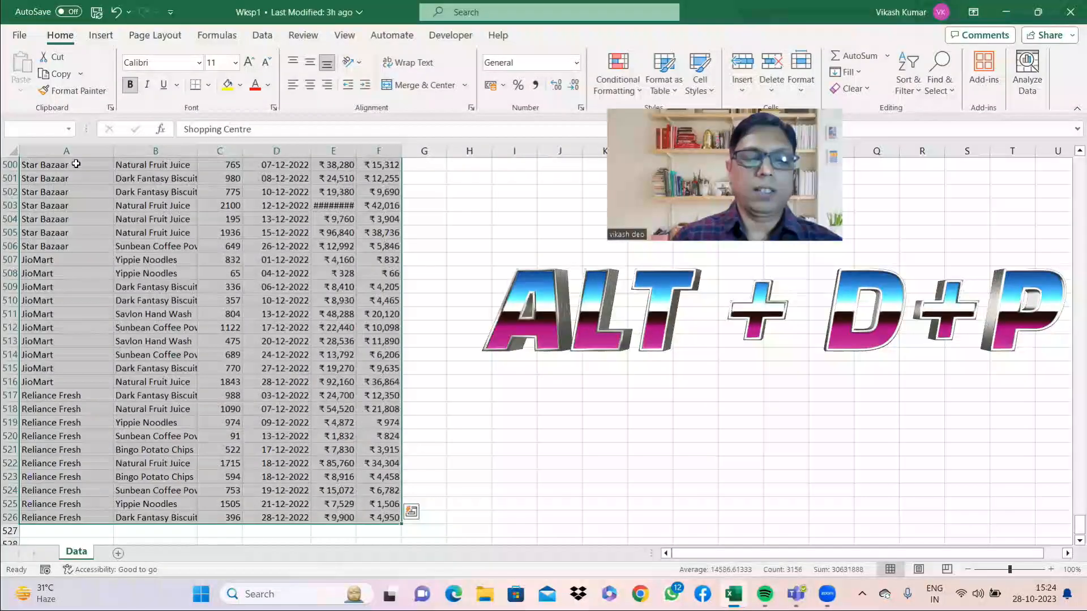
- Create a PivotTable on a new worksheet from the range $A$1:$F$526 using the PivotTable and PivotChart Wizard
{"action": "key", "text": "alt"}
{"action": "key", "text": "d"}
{"action": "key", "text": "p"}
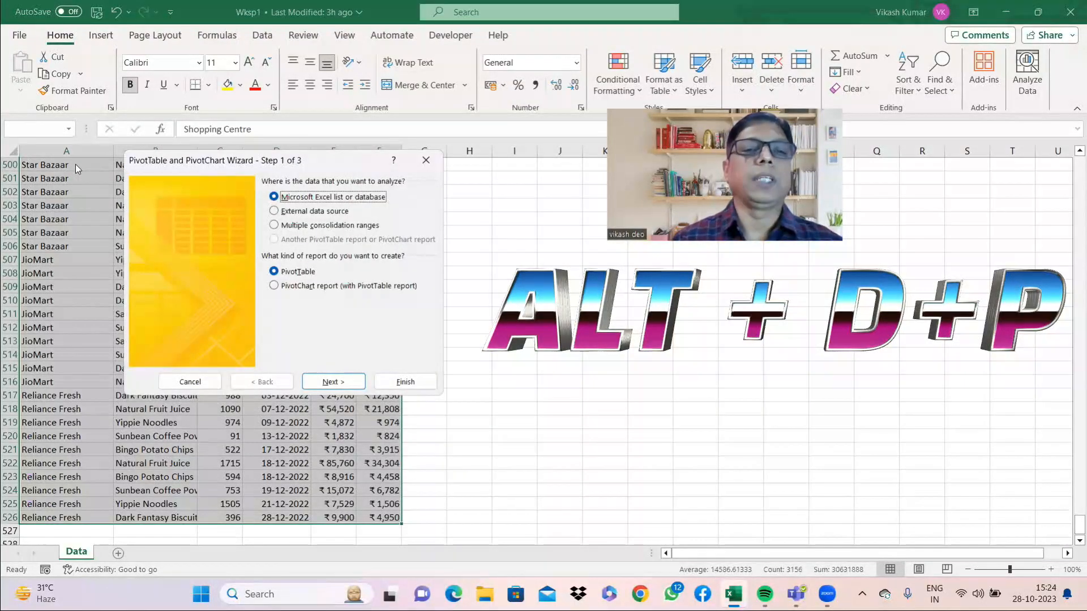
{"action": "left_click", "coordinate": [333, 382]}
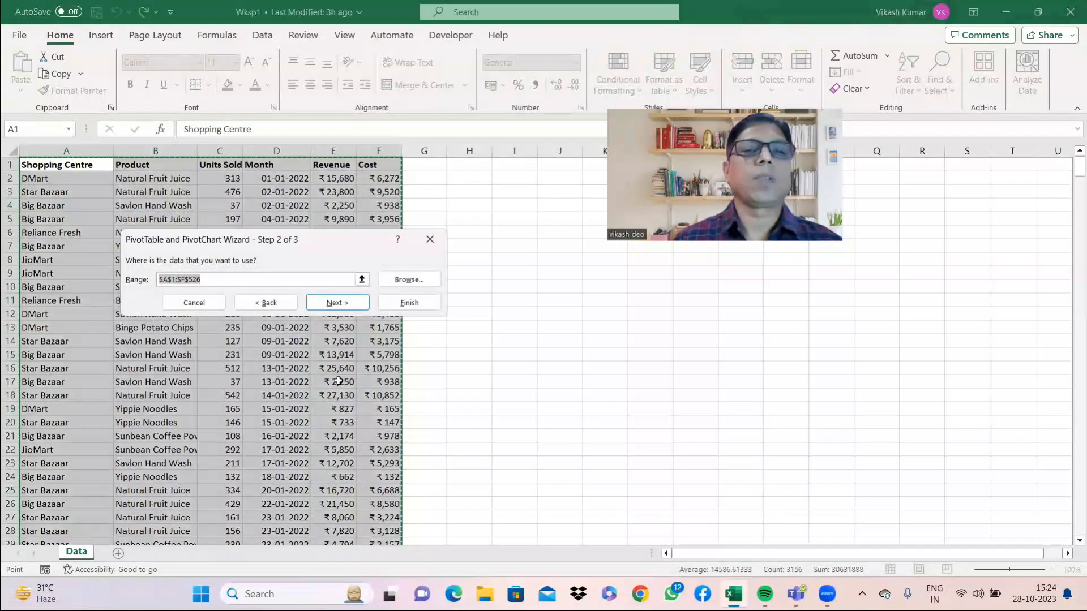
{"action": "left_click", "coordinate": [338, 303]}
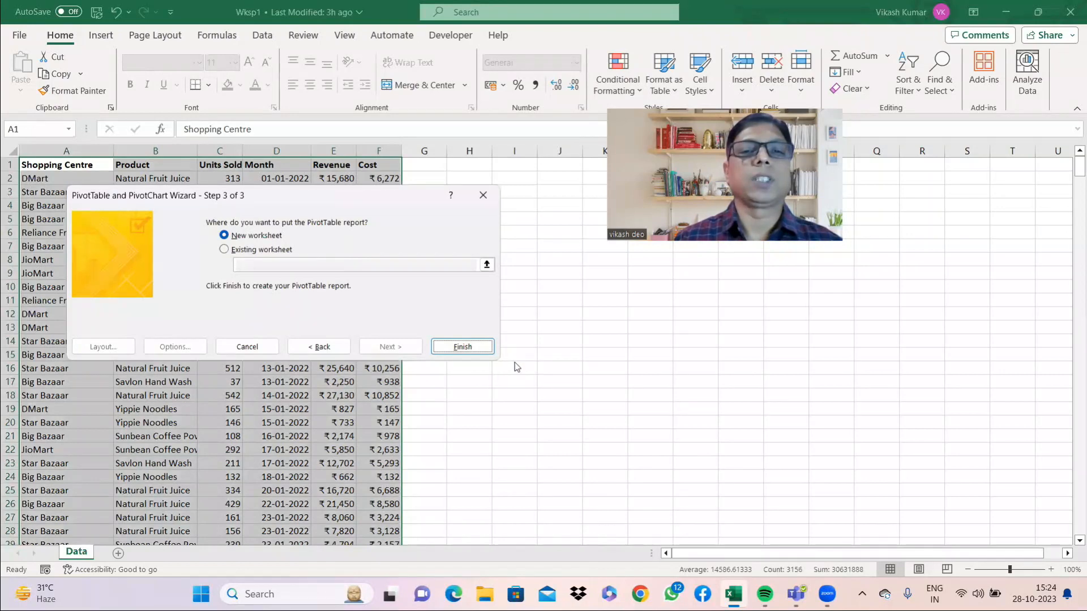
{"action": "left_click", "coordinate": [456, 346]}
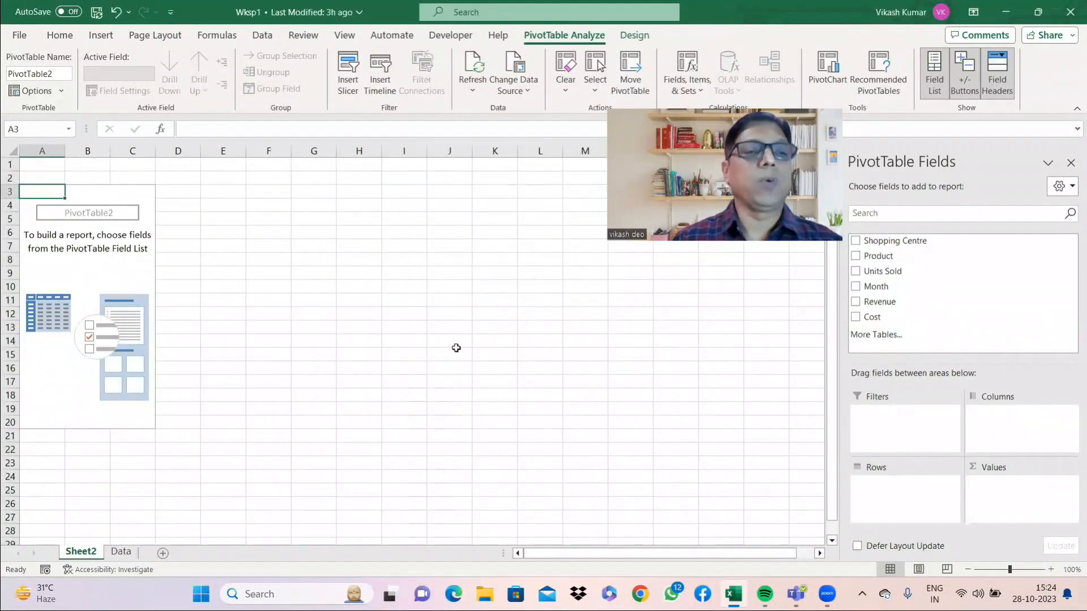
- Delete the new worksheet that holds the empty PivotTable
{"action": "key", "text": "alt+e"}
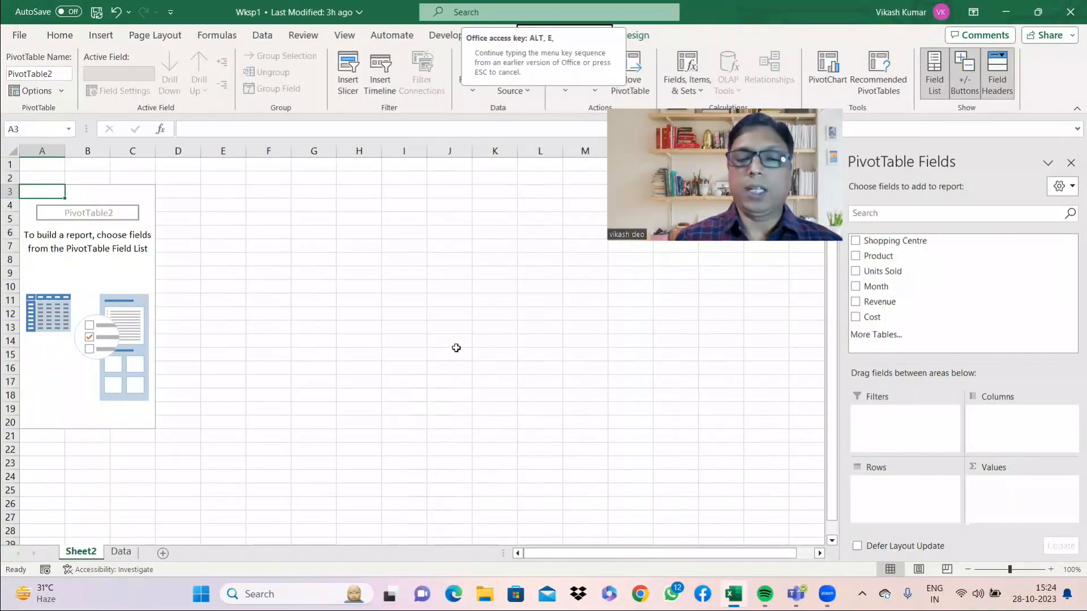
{"action": "key", "text": "l"}
{"action": "key", "text": "Return"}
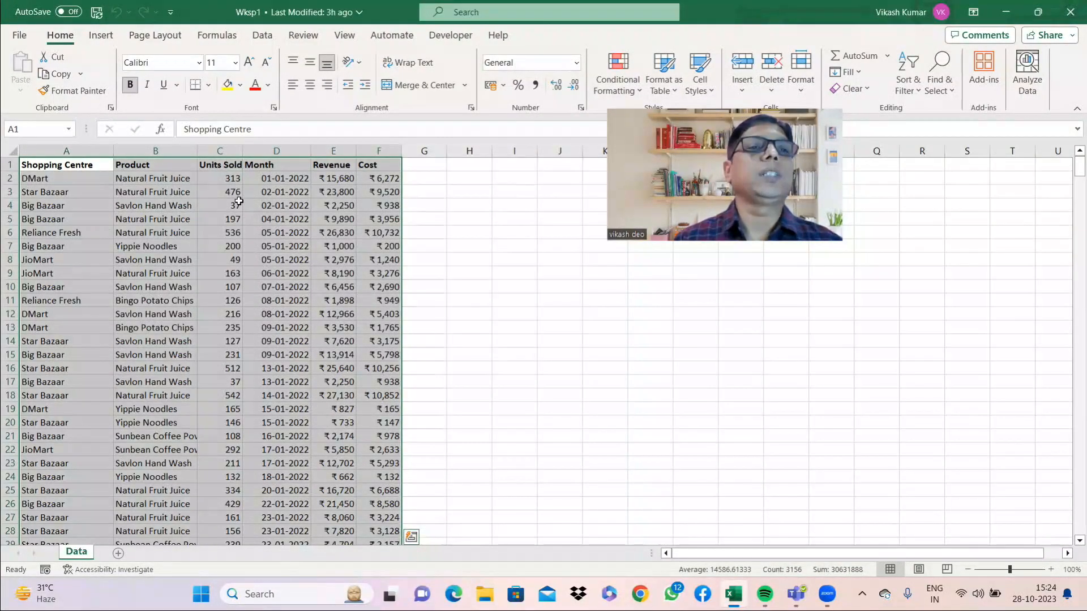
- Insert a PivotTable from the range Data!$A$1:$F$526 on a new worksheet
{"action": "left_click", "coordinate": [102, 36]}
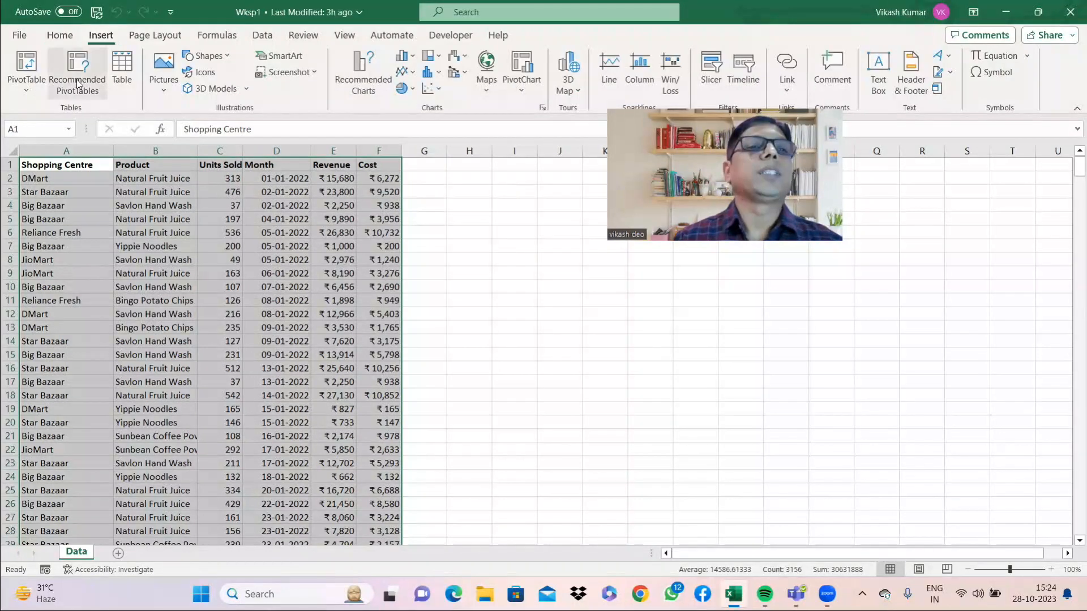
{"action": "left_click", "coordinate": [31, 85]}
{"action": "left_click", "coordinate": [57, 109]}
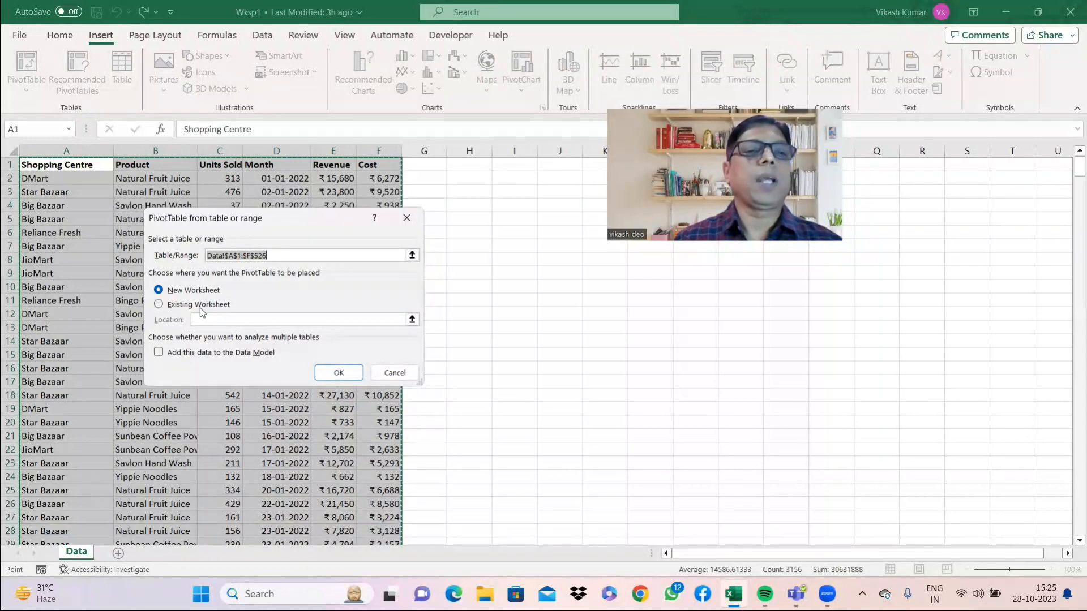
{"action": "left_click", "coordinate": [338, 373]}
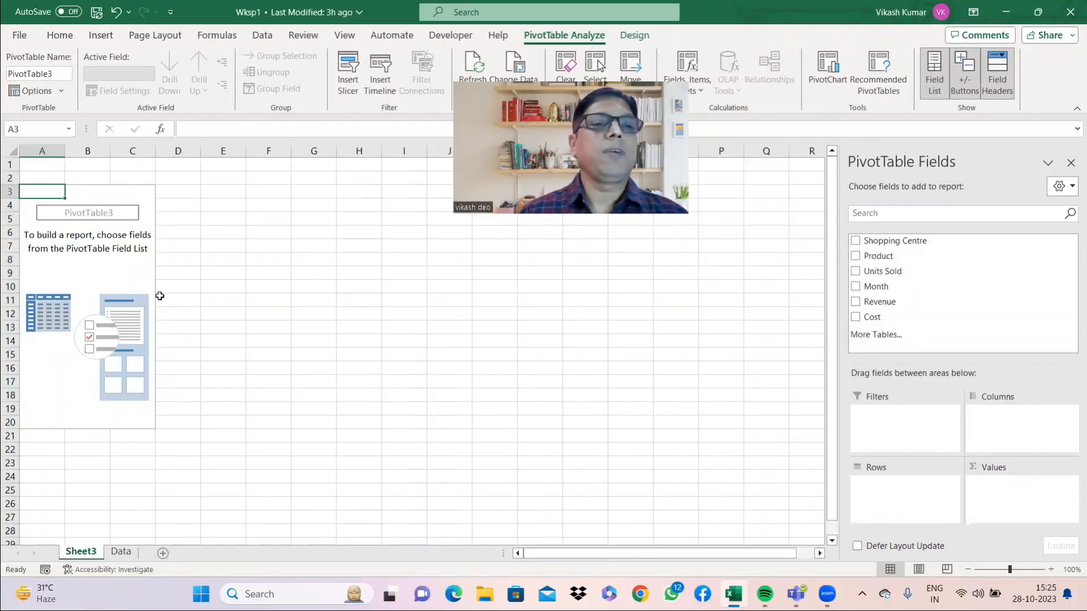
{"action": "left_click", "coordinate": [184, 285]}
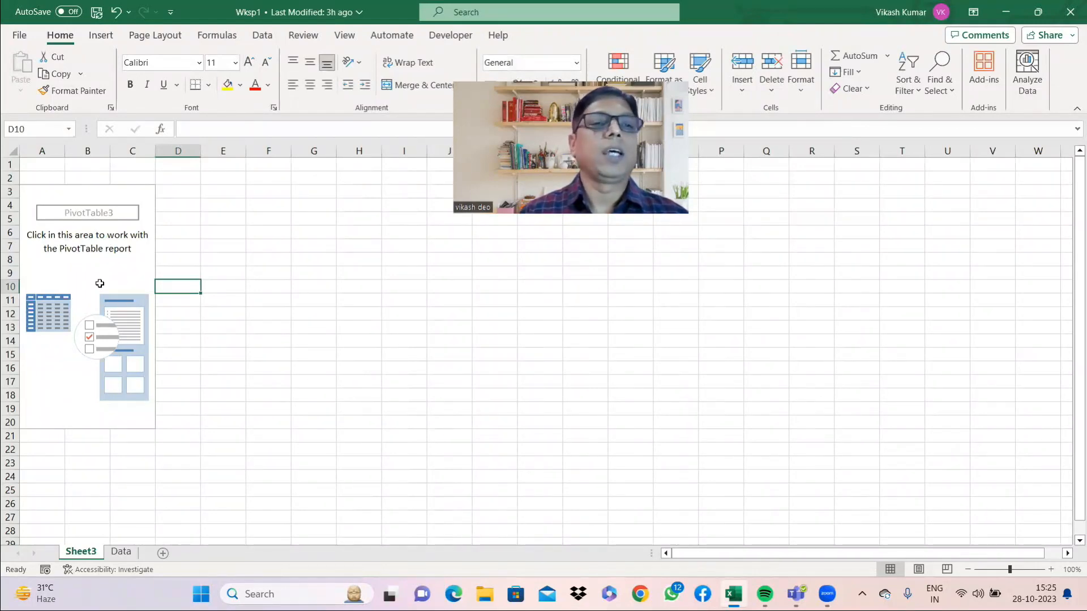
{"action": "left_click", "coordinate": [109, 278]}
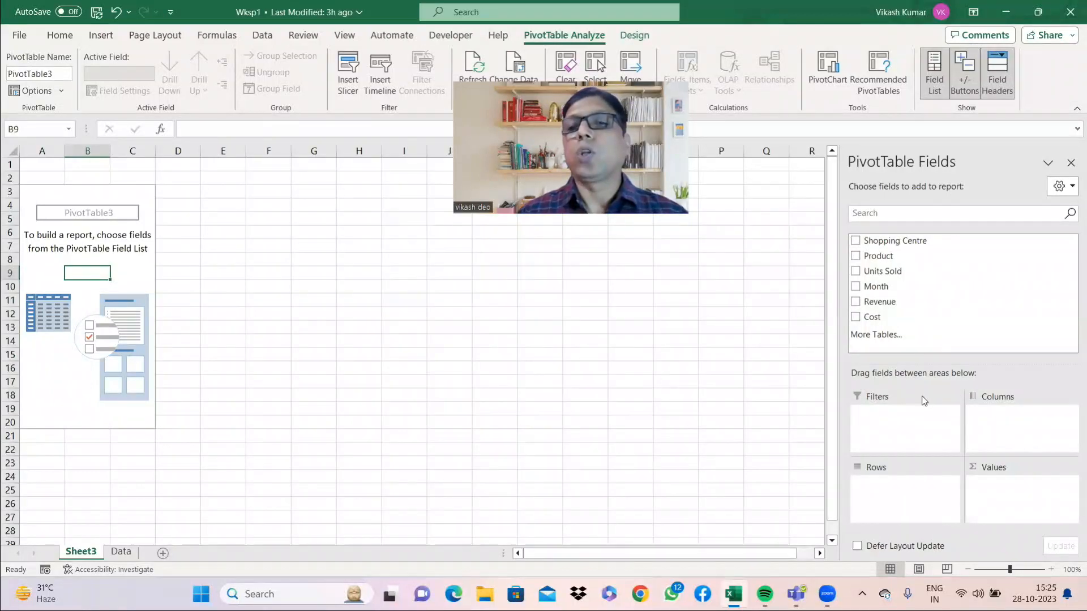
{"action": "left_click", "coordinate": [1022, 569]}
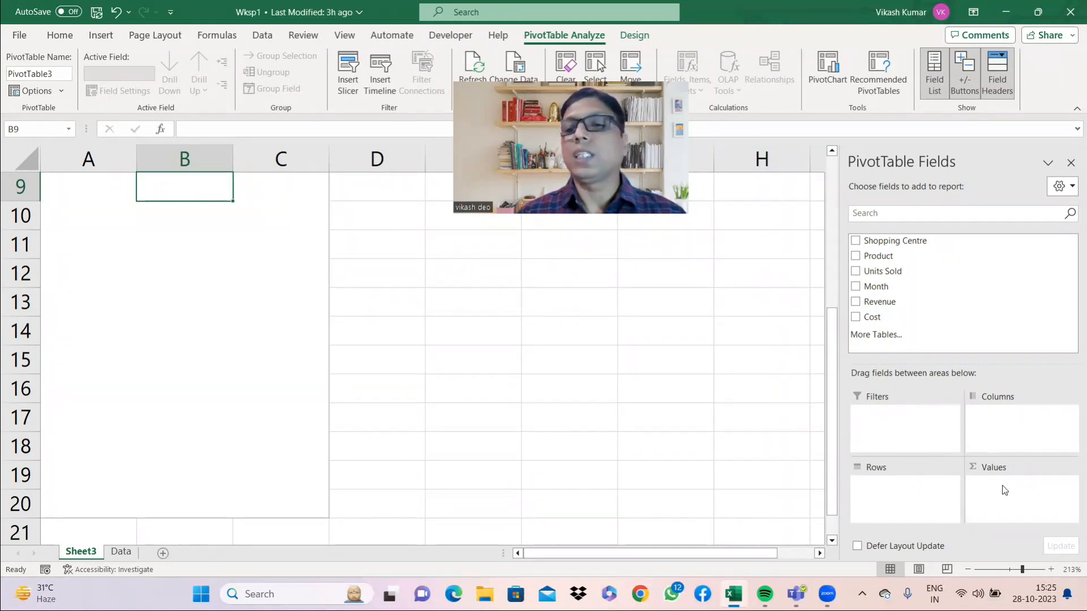
{"action": "left_click", "coordinate": [1003, 569]}
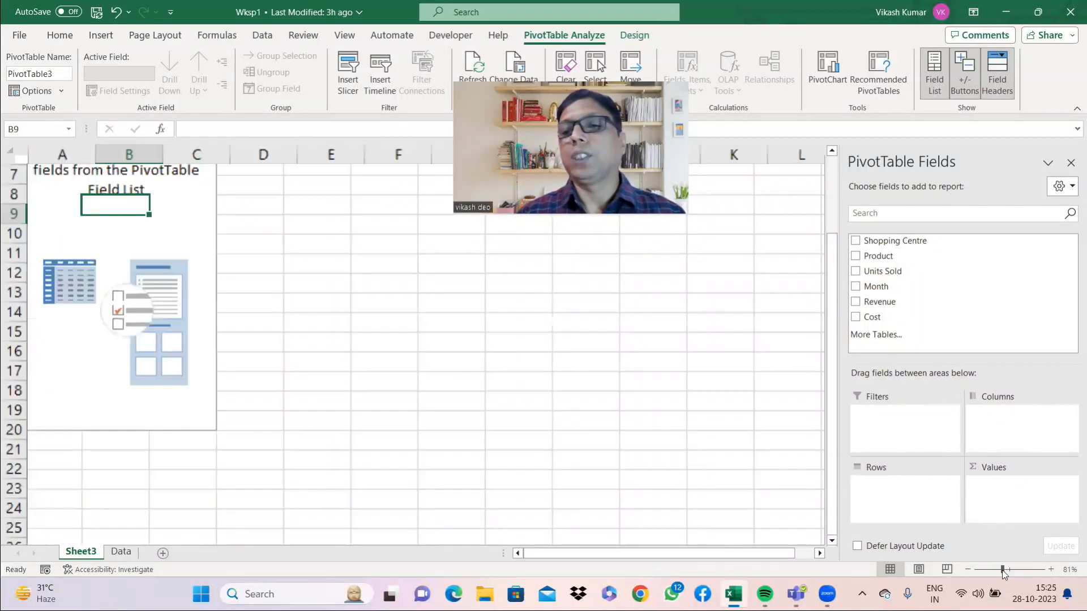
{"action": "left_click_drag", "start_coordinate": [1003, 571], "coordinate": [1011, 571]}
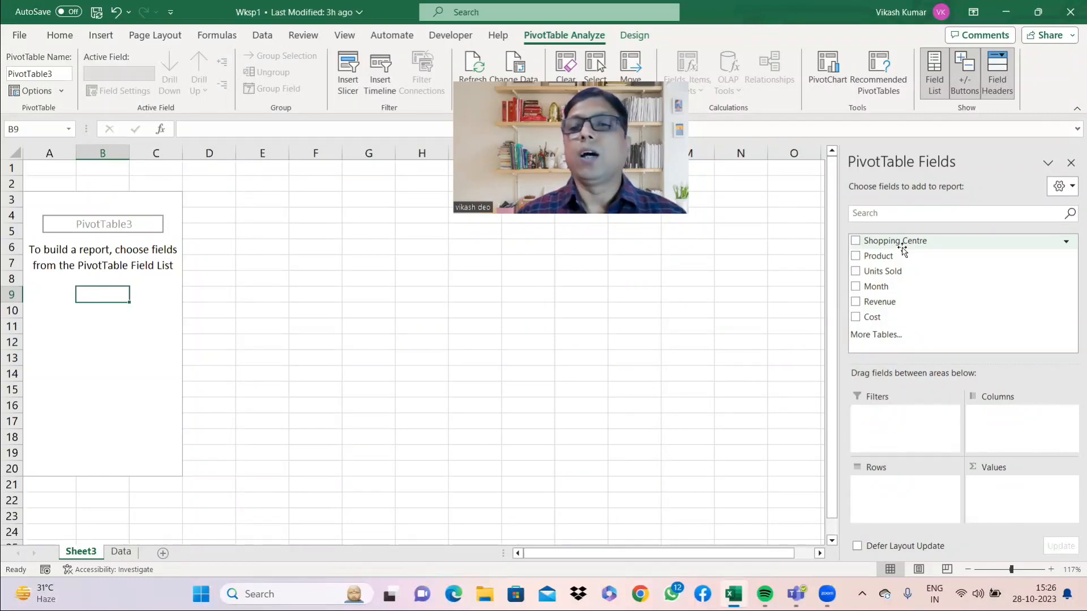
- Lay out the PivotTable with Shopping Centre as the row field and the sum of Revenue as the values
{"action": "left_click_drag", "start_coordinate": [902, 249], "coordinate": [902, 510]}
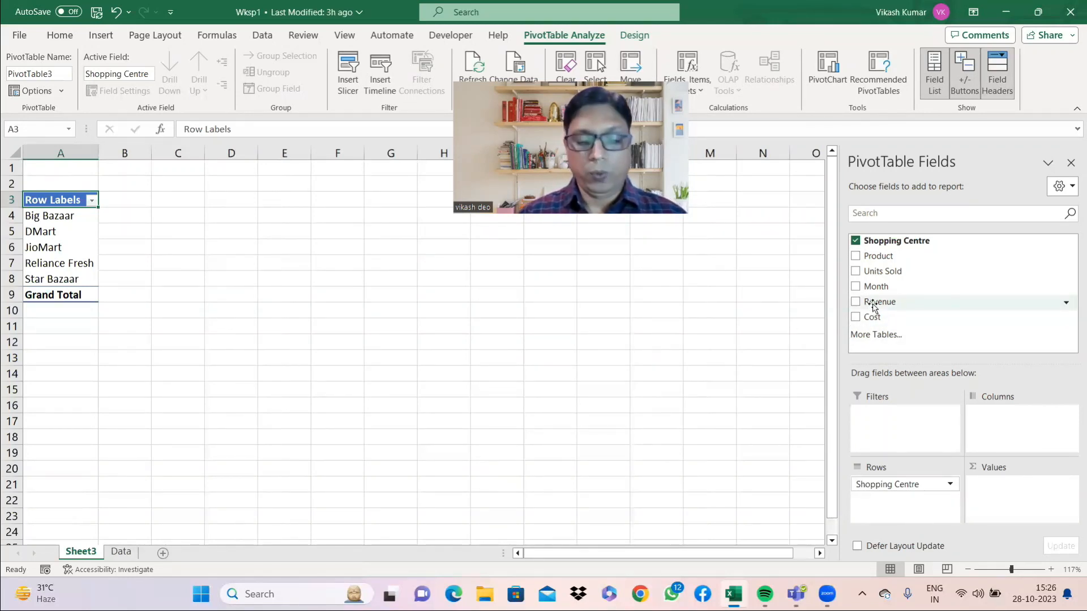
{"action": "left_click_drag", "start_coordinate": [874, 305], "coordinate": [1025, 499]}
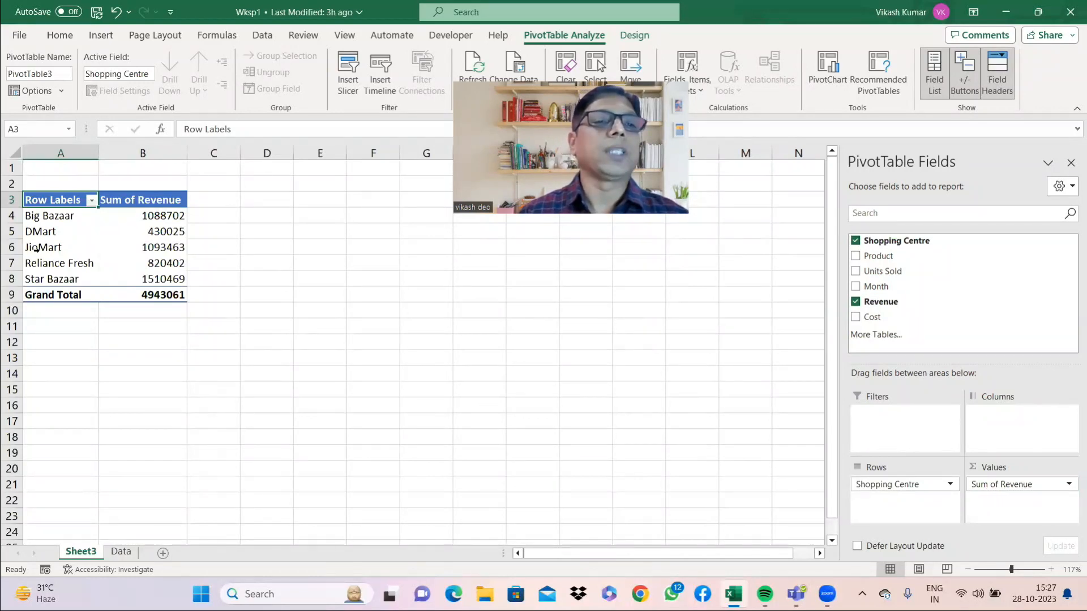
{"action": "mouse_move", "coordinate": [168, 221]}
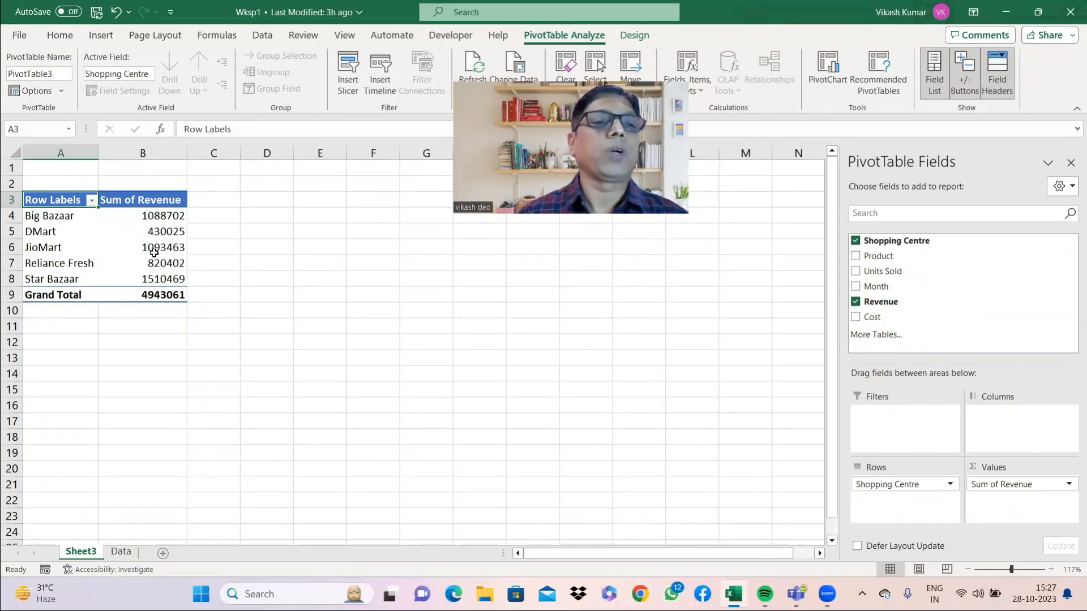
{"action": "mouse_move", "coordinate": [154, 252]}
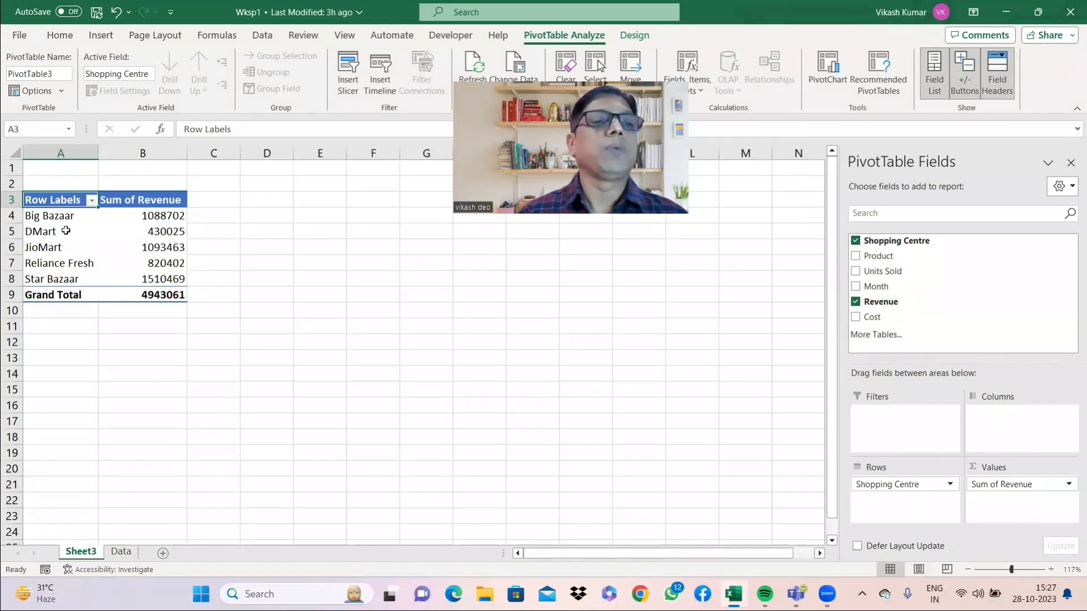
{"action": "mouse_move", "coordinate": [66, 232]}
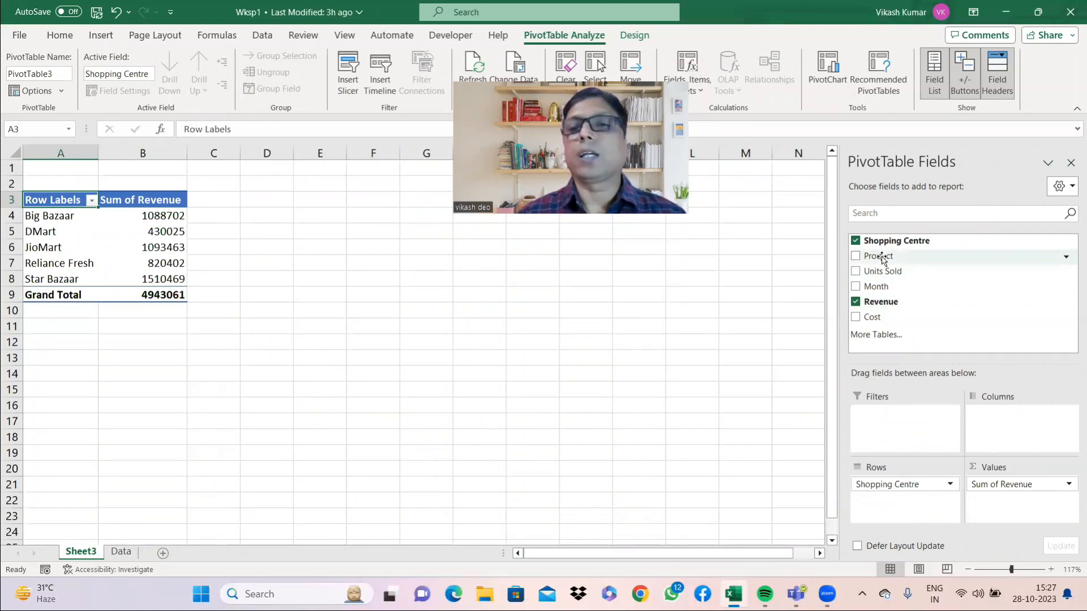
- Add Product as a report filter of the PivotTable and filter it to Natural Fruit Juice
{"action": "left_click_drag", "start_coordinate": [881, 258], "coordinate": [905, 431]}
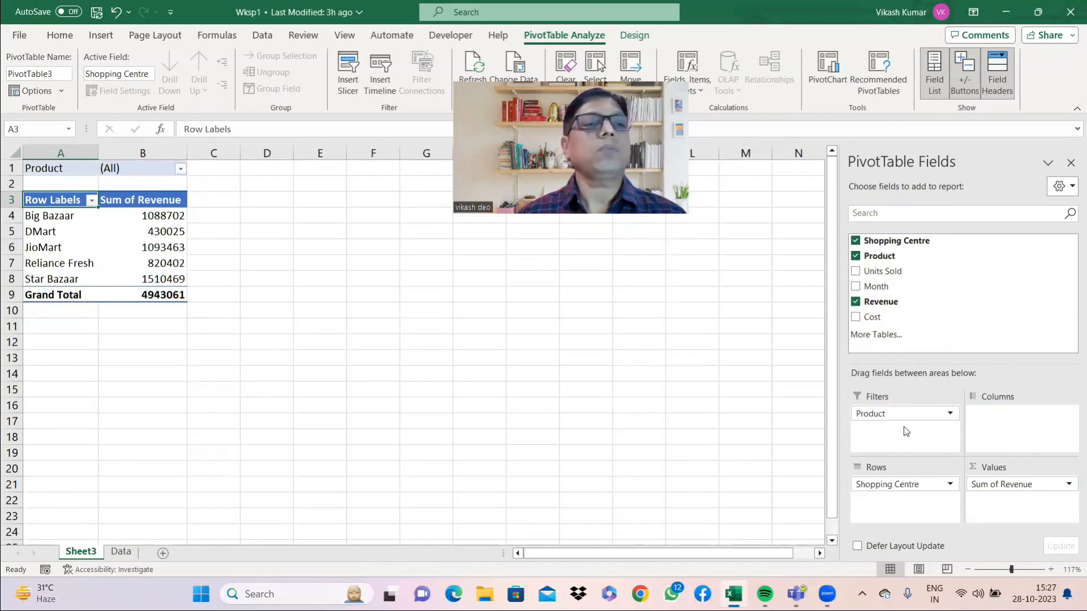
{"action": "left_click", "coordinate": [184, 167]}
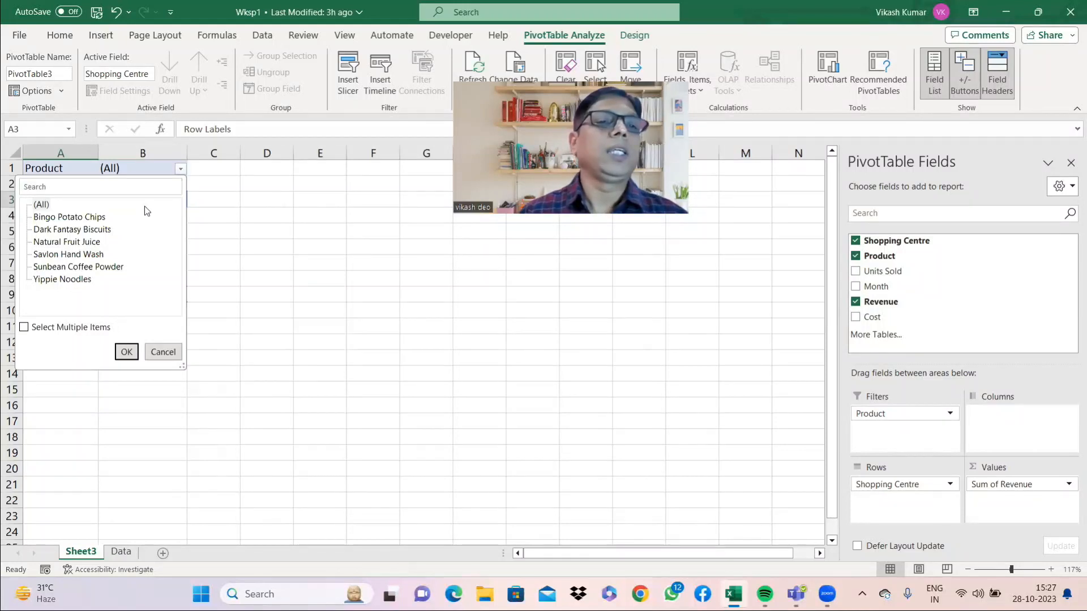
{"action": "left_click", "coordinate": [86, 244]}
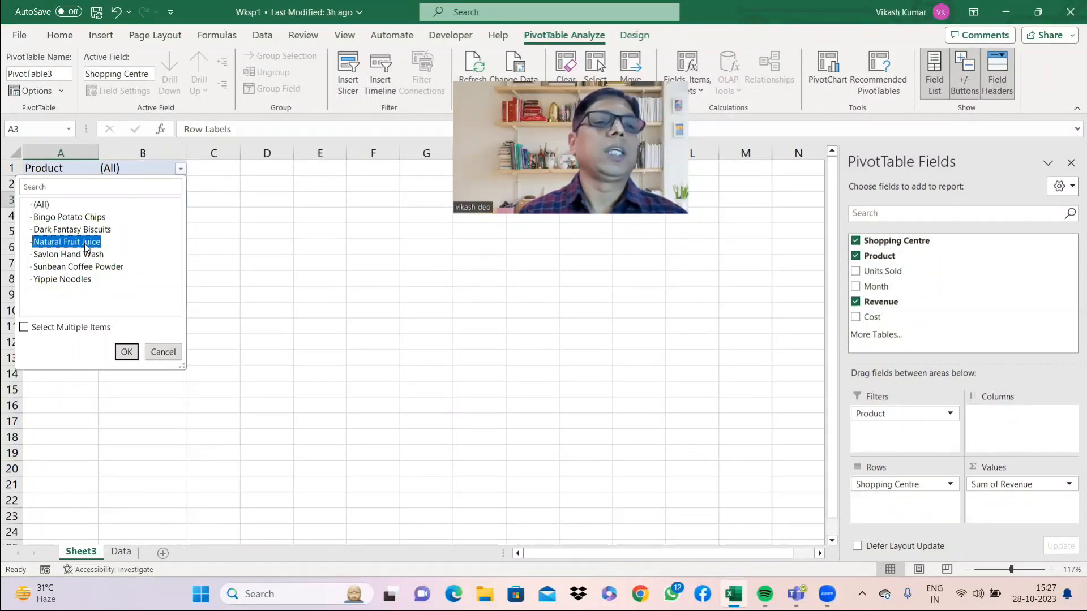
{"action": "left_click", "coordinate": [125, 352]}
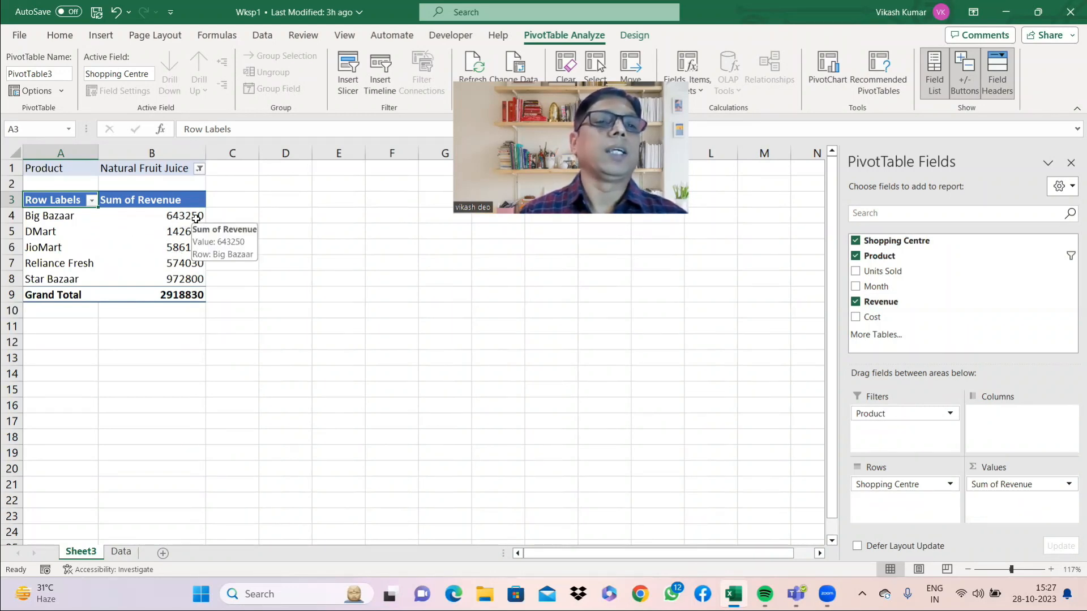
- Allow multiple items in the Product filter and include Bingo Potato Chips along with Natural Fruit Juice
{"action": "left_click", "coordinate": [200, 169]}
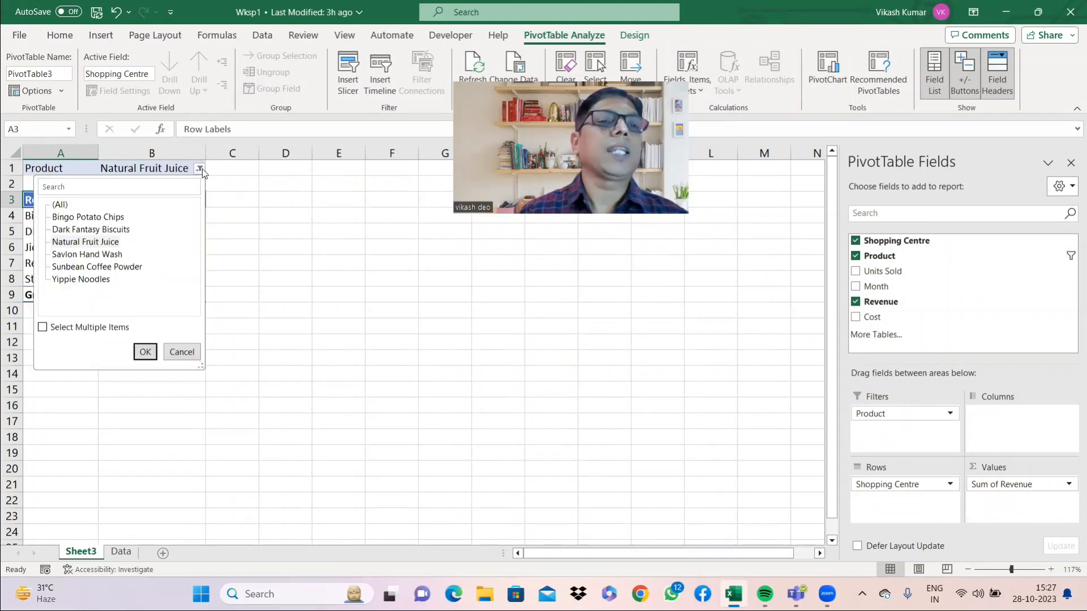
{"action": "left_click", "coordinate": [42, 327]}
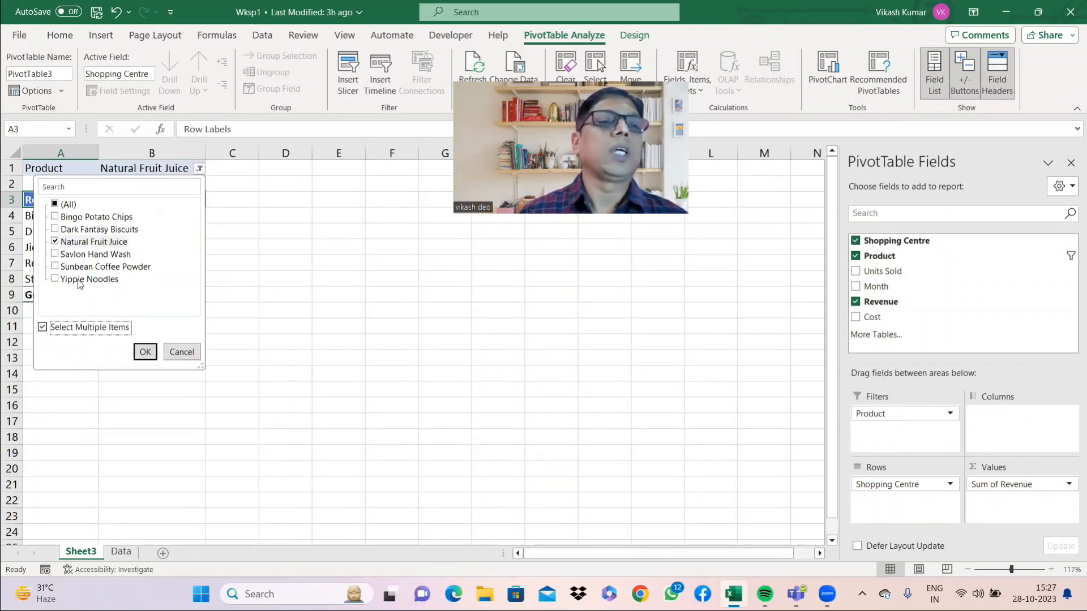
{"action": "left_click", "coordinate": [55, 217]}
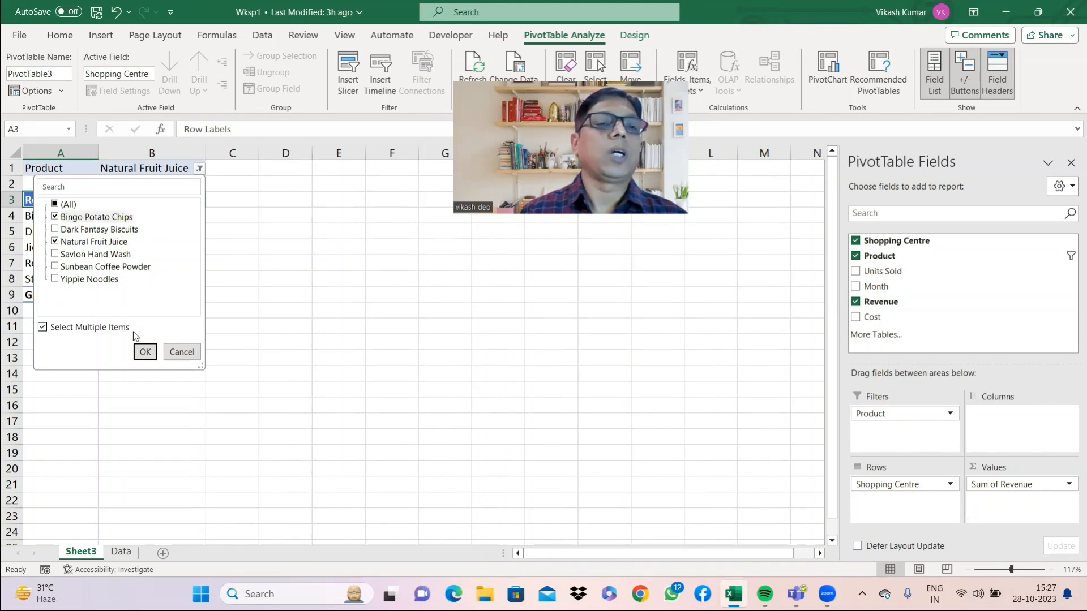
{"action": "left_click", "coordinate": [145, 352]}
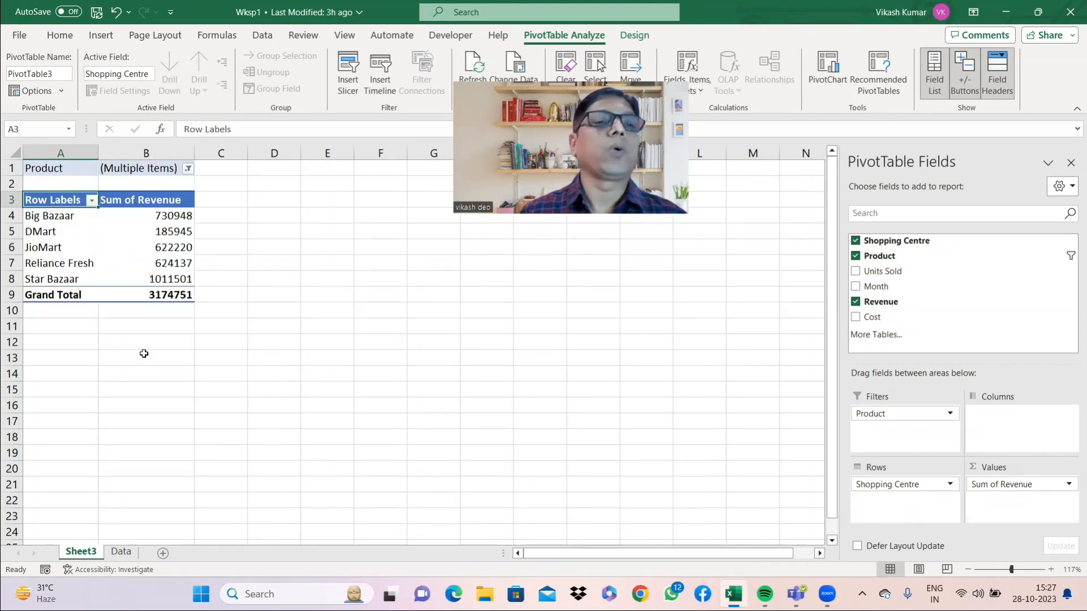
{"action": "mouse_move", "coordinate": [167, 278]}
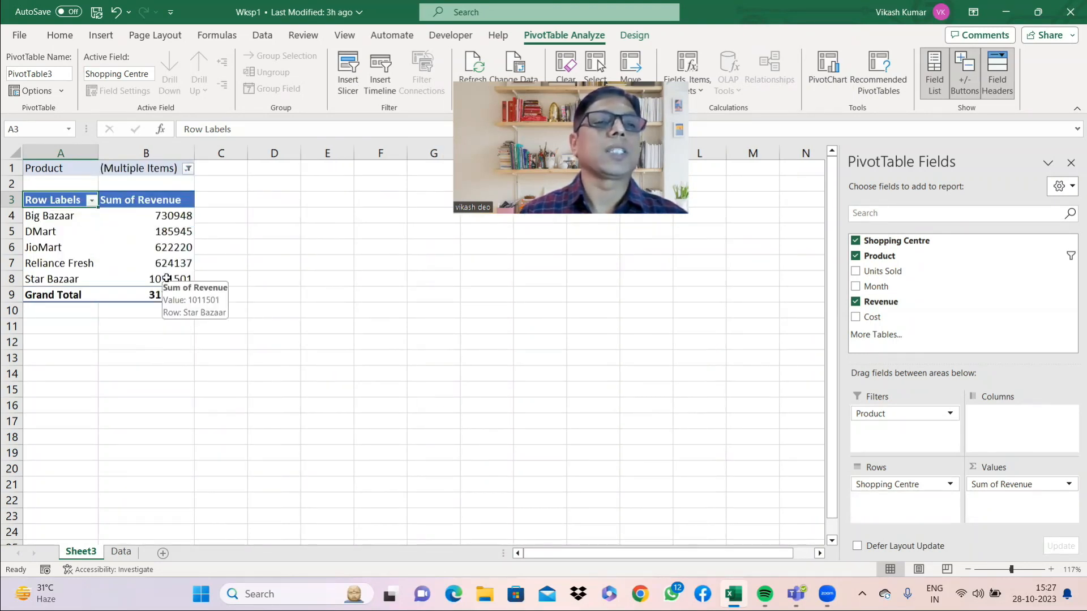
- Reset the Product filter to include all products
{"action": "left_click", "coordinate": [184, 170]}
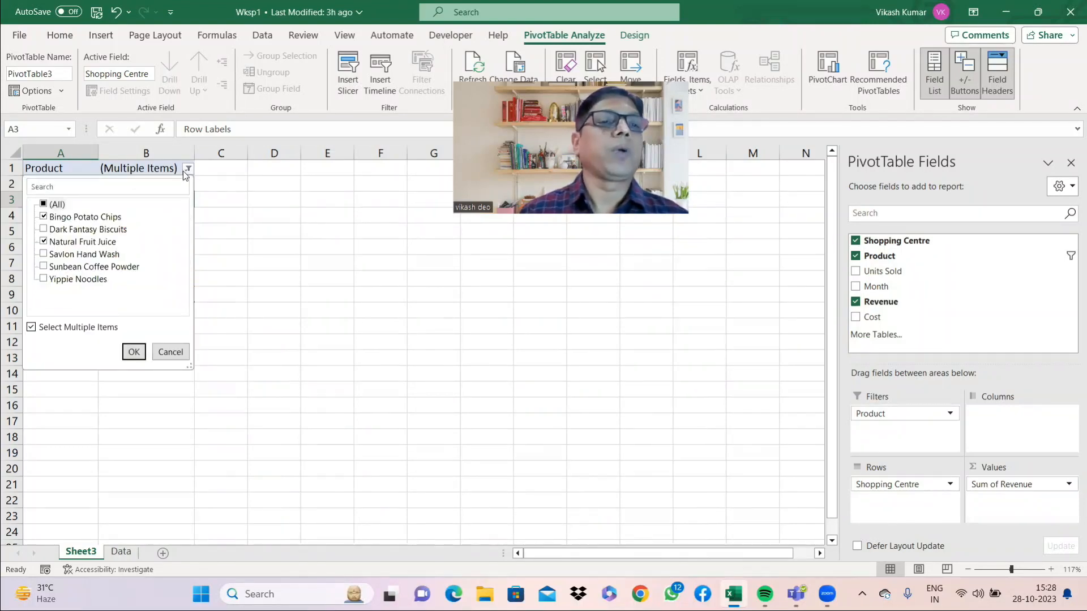
{"action": "left_click", "coordinate": [45, 205]}
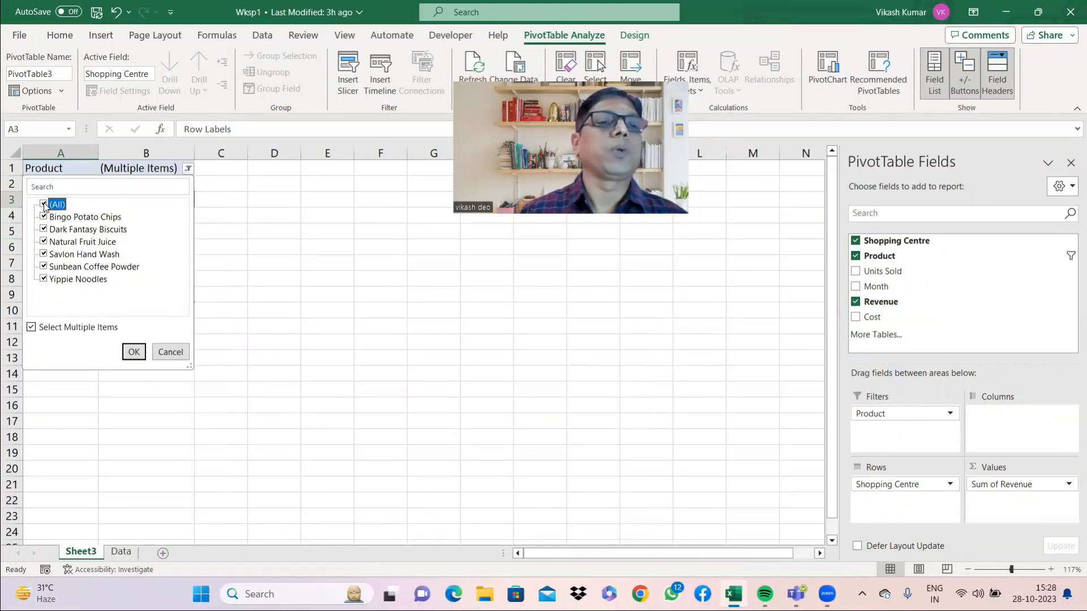
{"action": "left_click", "coordinate": [129, 350]}
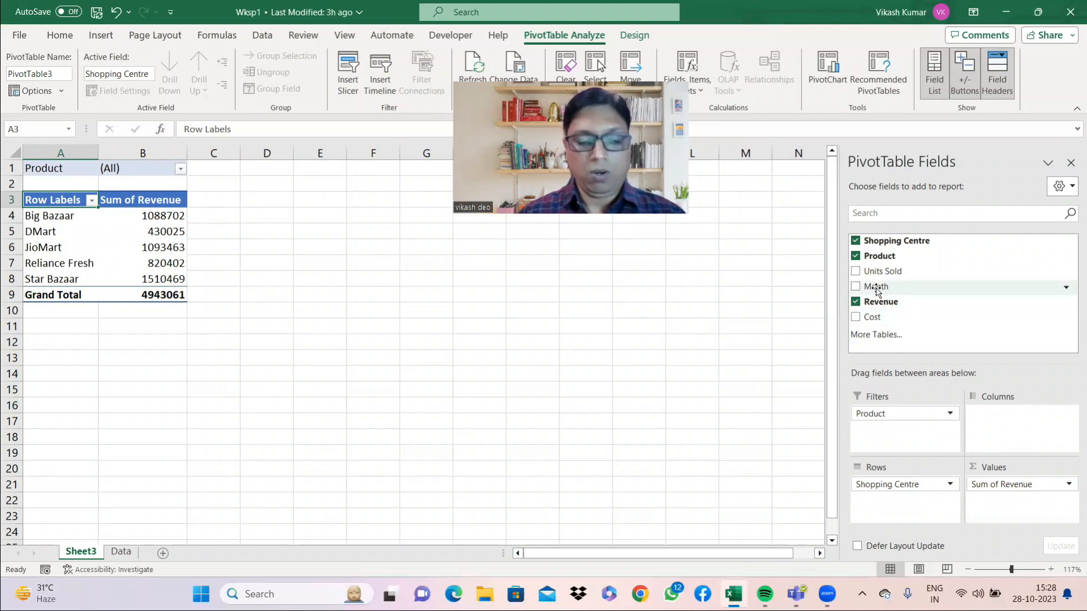
- Try breaking revenue down by Month across the PivotTable columns, and take the month fields out again
{"action": "left_click_drag", "start_coordinate": [875, 288], "coordinate": [1009, 433]}
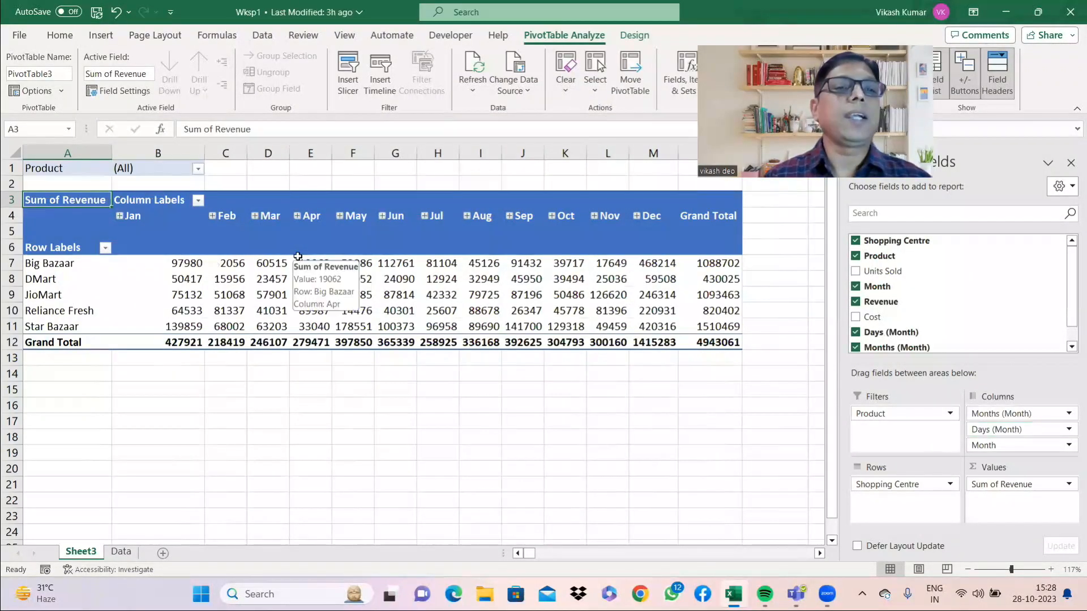
{"action": "mouse_move", "coordinate": [342, 290]}
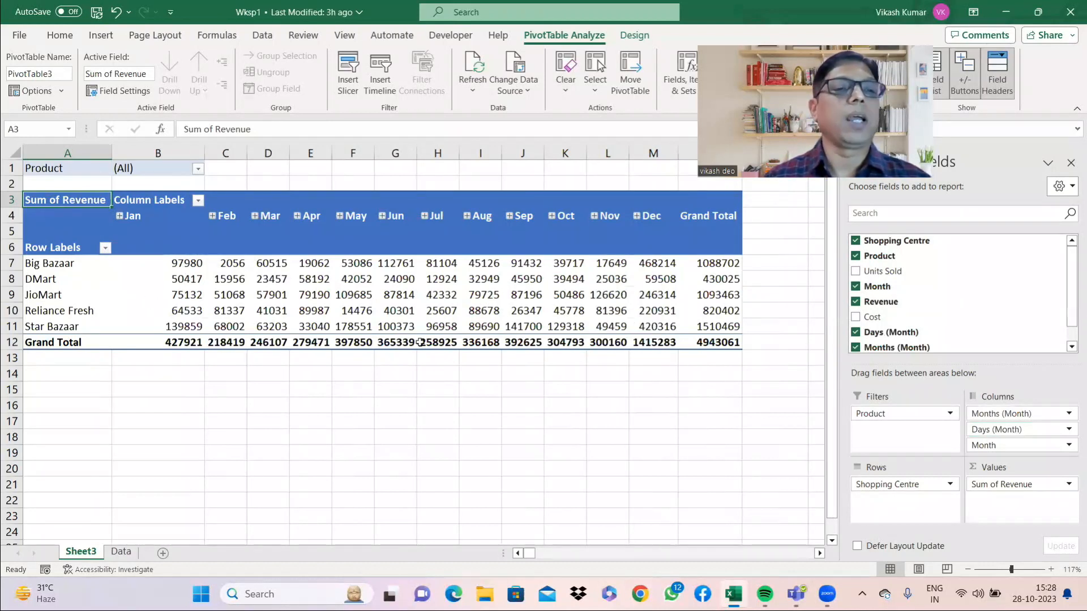
{"action": "mouse_move", "coordinate": [466, 310]}
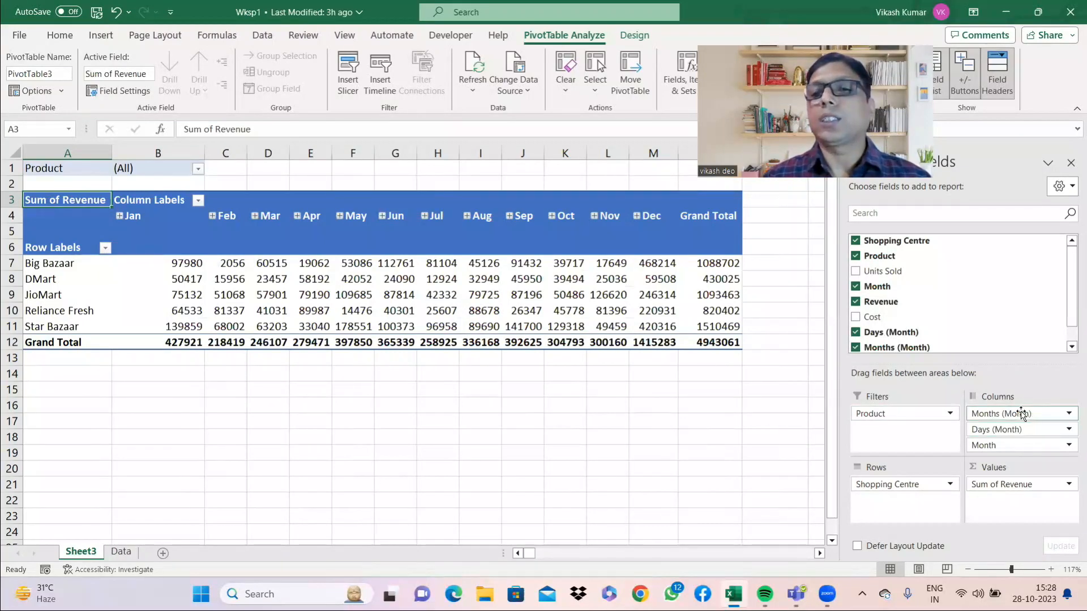
{"action": "left_click_drag", "start_coordinate": [1021, 415], "coordinate": [792, 419]}
{"action": "left_click_drag", "start_coordinate": [1053, 414], "coordinate": [757, 422]}
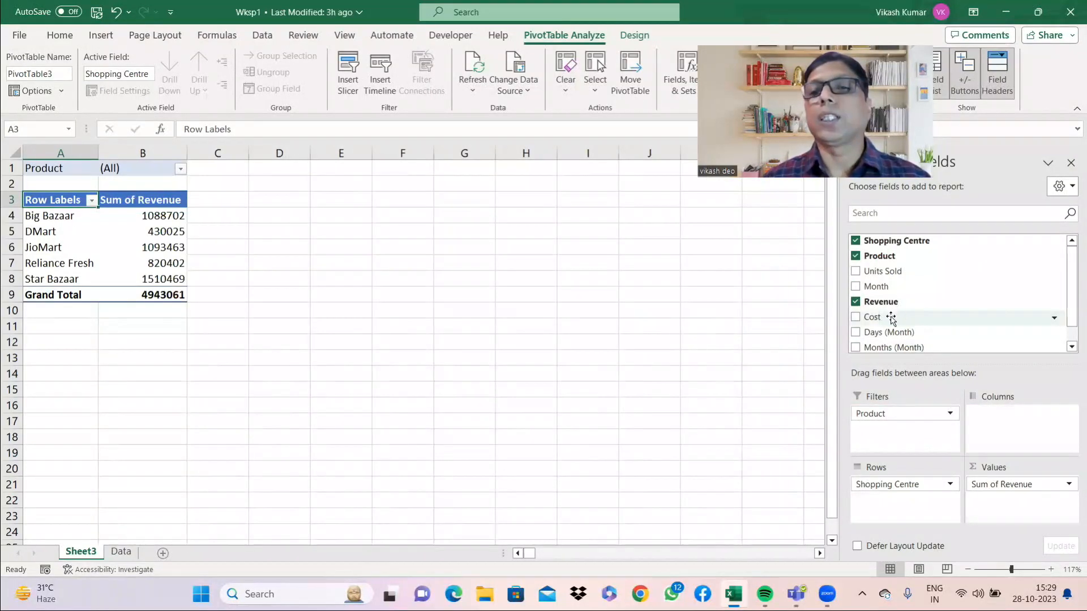
- Add the sum of Cost to the PivotTable values alongside Revenue
{"action": "left_click_drag", "start_coordinate": [885, 318], "coordinate": [1017, 505]}
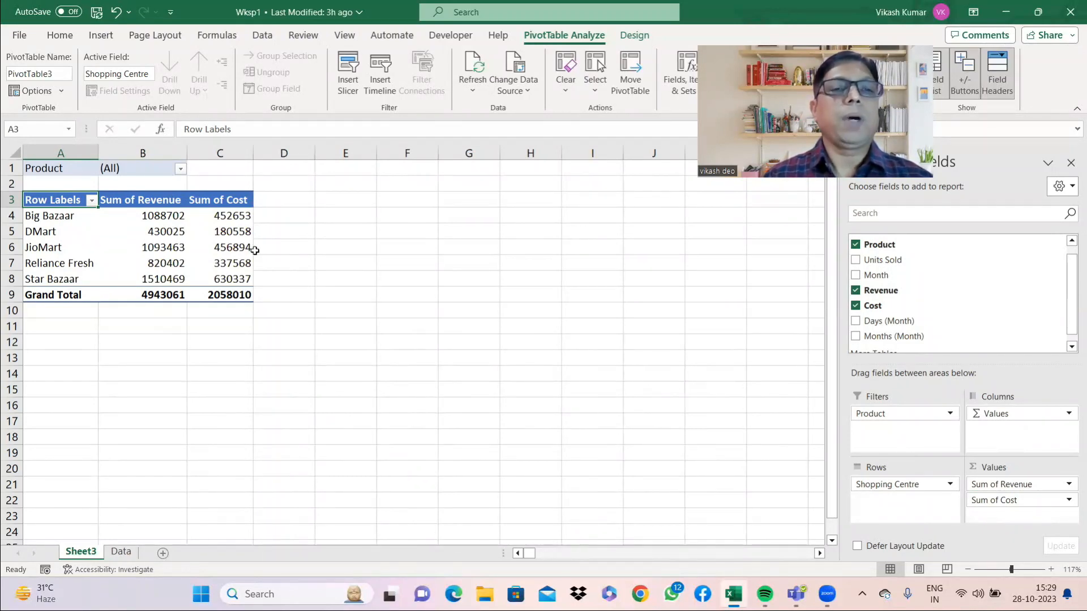
- Add a Profit header in cell G1 of the Data sheet, beside the Cost column
{"action": "left_click", "coordinate": [121, 552]}
{"action": "key", "text": "ctrl+a"}
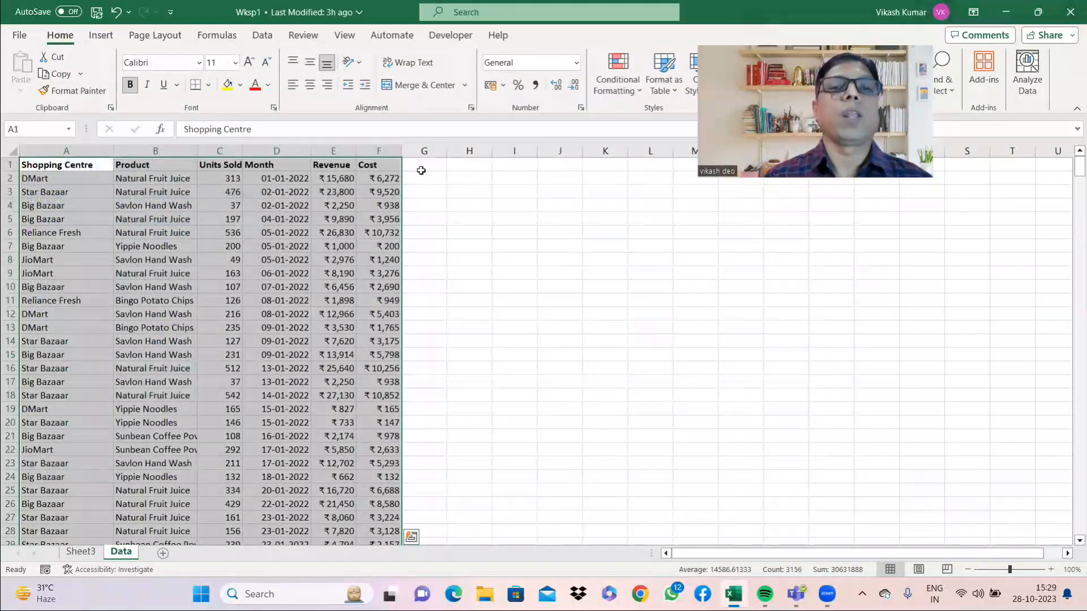
{"action": "left_click", "coordinate": [421, 170]}
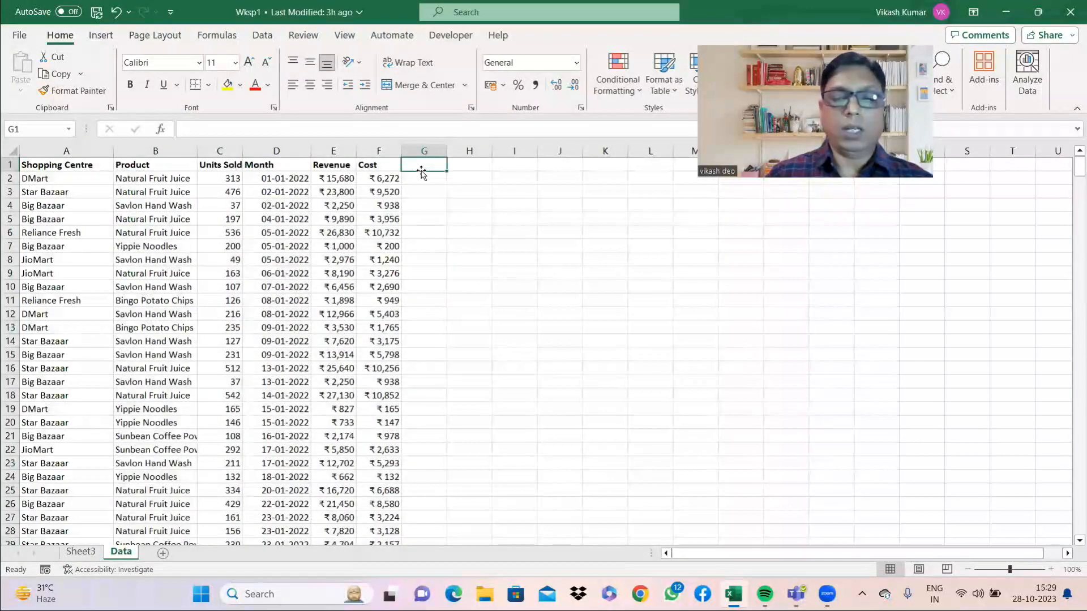
{"action": "type", "text": "Profit"}
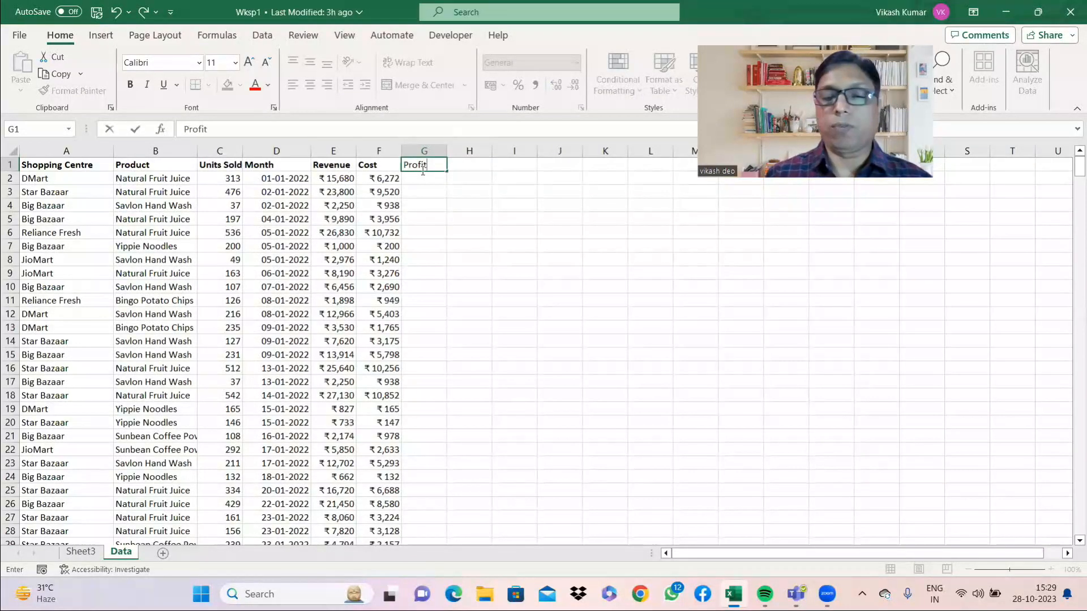
{"action": "key", "text": "Return"}
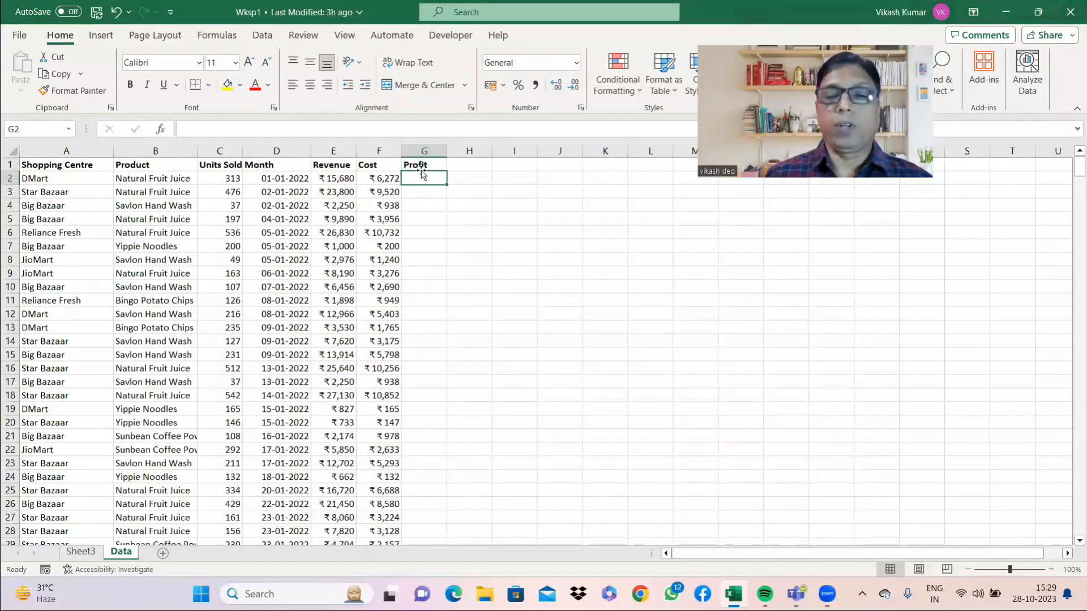
- Calculate the first row's profit in G2 as Revenue minus Cost with =E2-F2
{"action": "type", "text": "="}
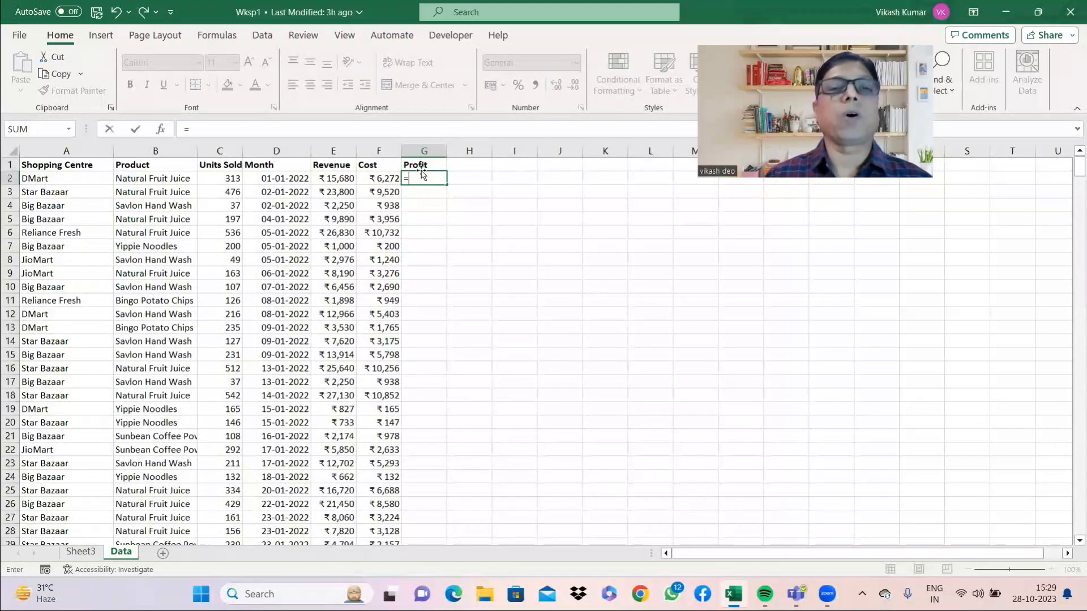
{"action": "key", "text": "Left"}
{"action": "key", "text": "Left"}
{"action": "type", "text": "-"}
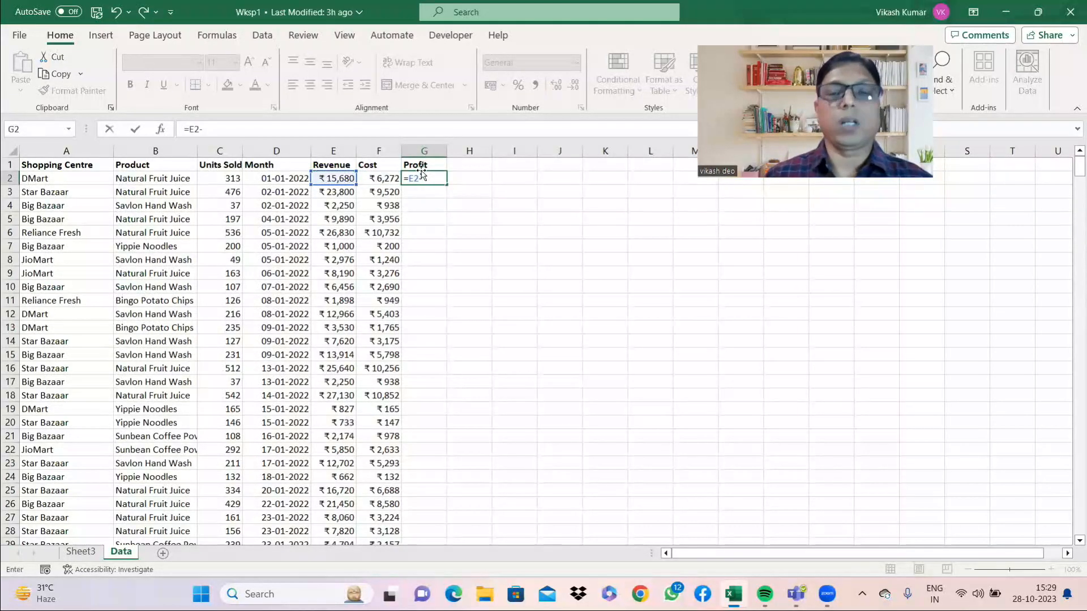
{"action": "key", "text": "Left"}
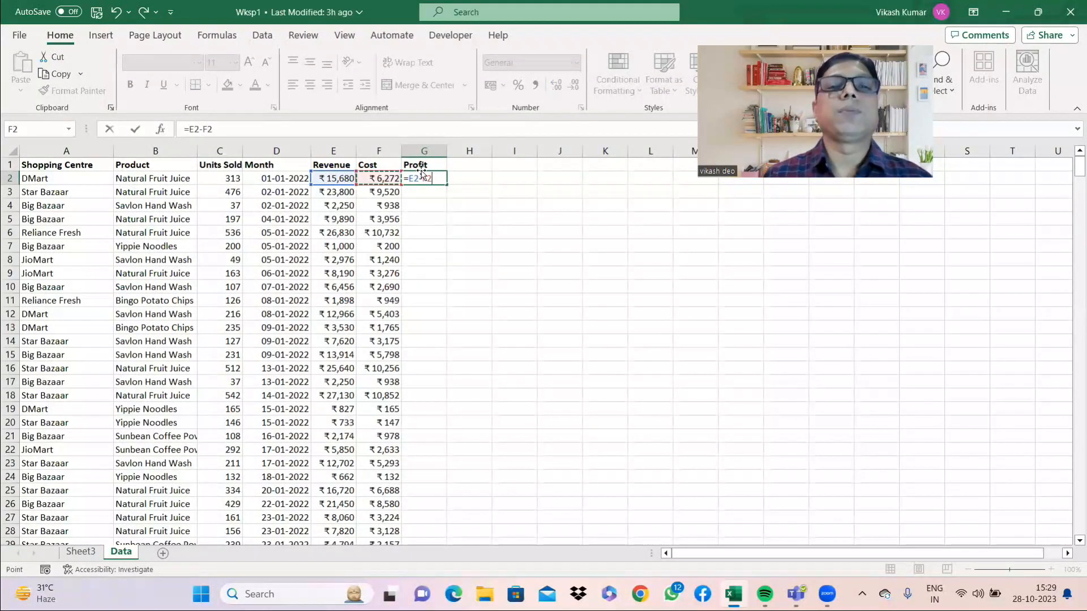
{"action": "key", "text": "Return"}
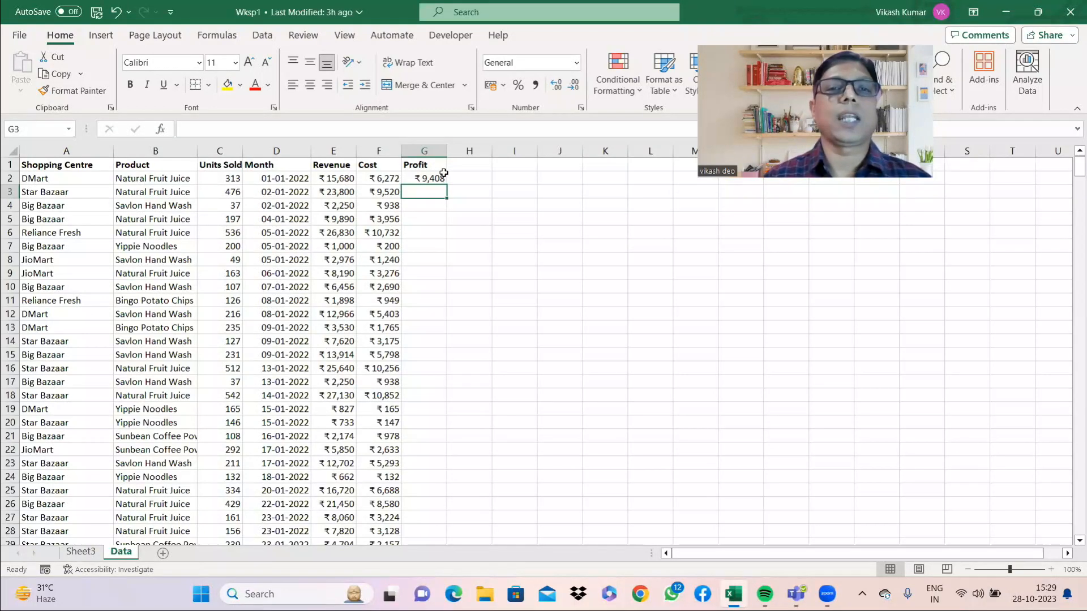
- Return to the PivotTable on Sheet3 and start a new calculated field named Profit
{"action": "left_click", "coordinate": [81, 551]}
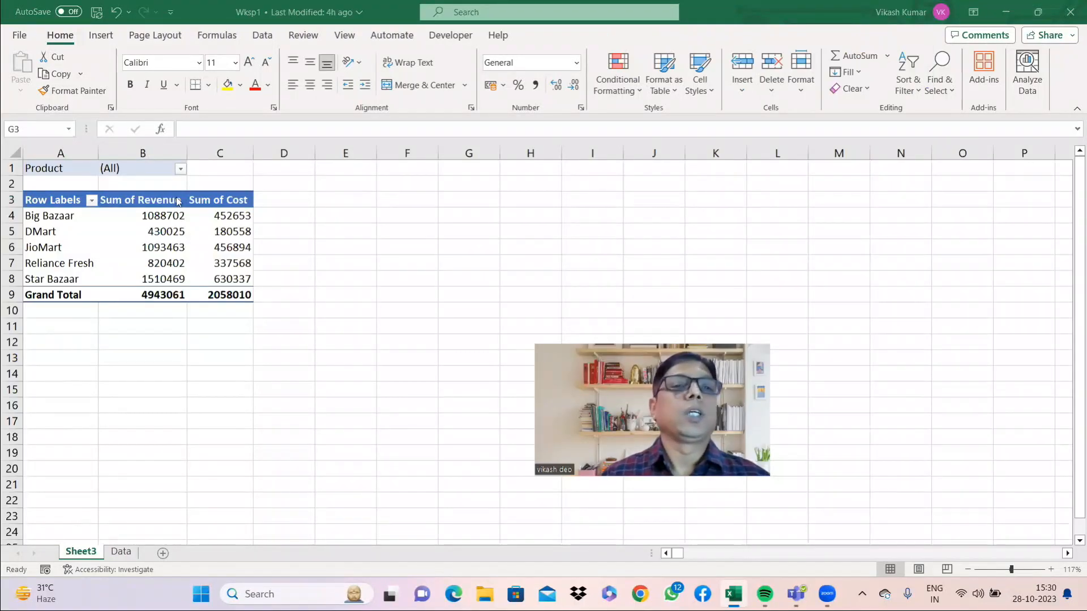
{"action": "left_click", "coordinate": [172, 233]}
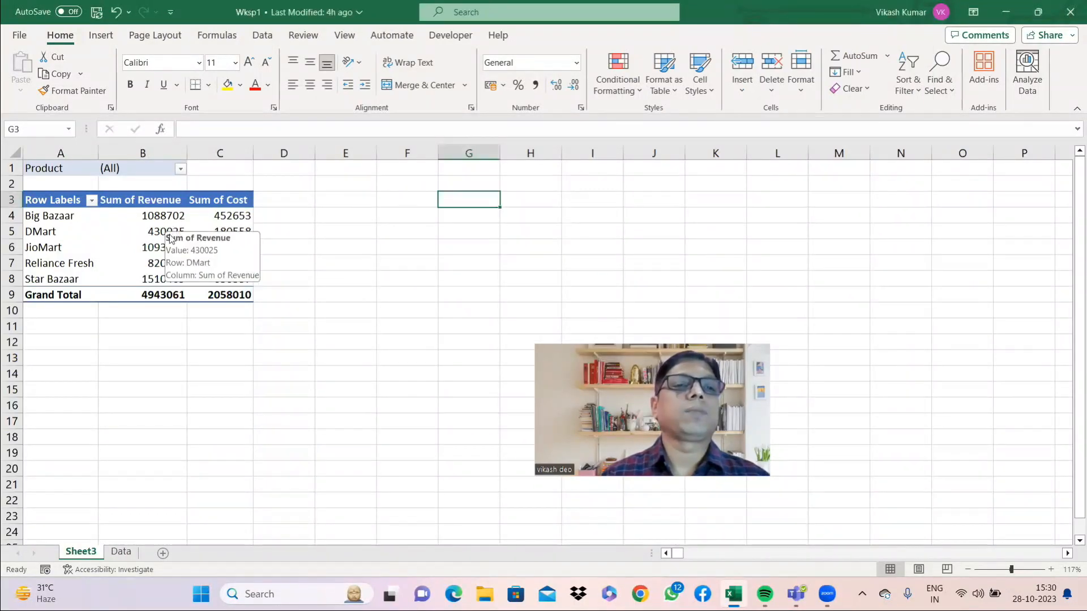
{"action": "left_click", "coordinate": [151, 227]}
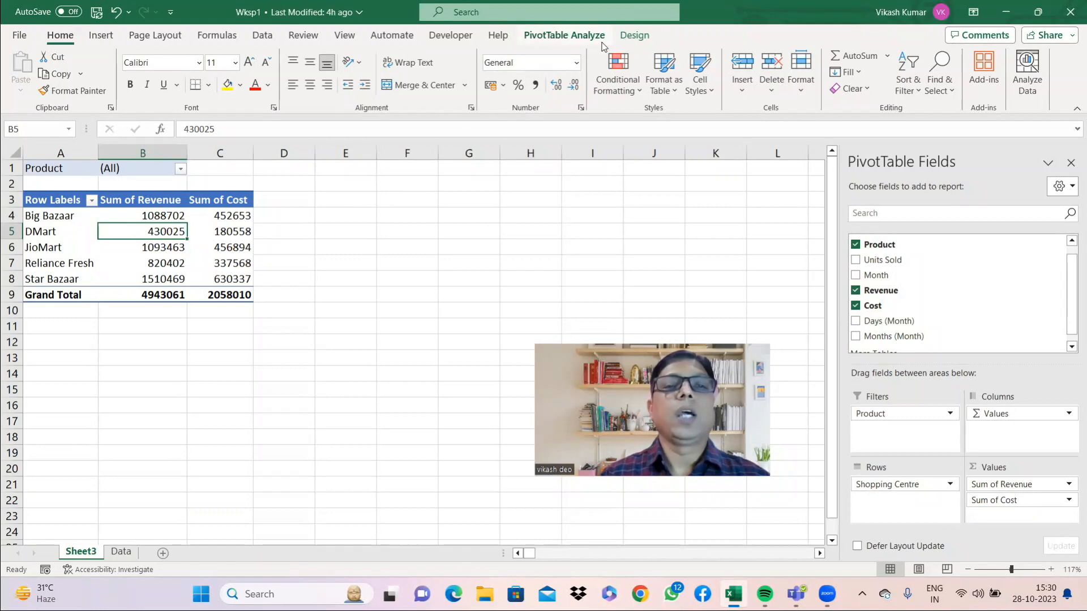
{"action": "left_click", "coordinate": [575, 38]}
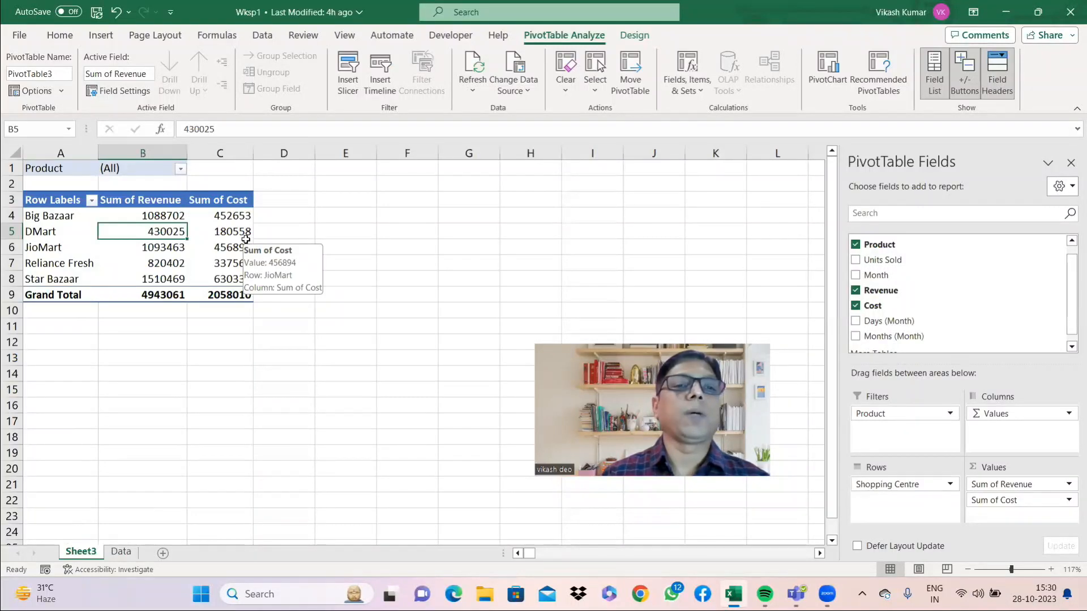
{"action": "left_click", "coordinate": [290, 243]}
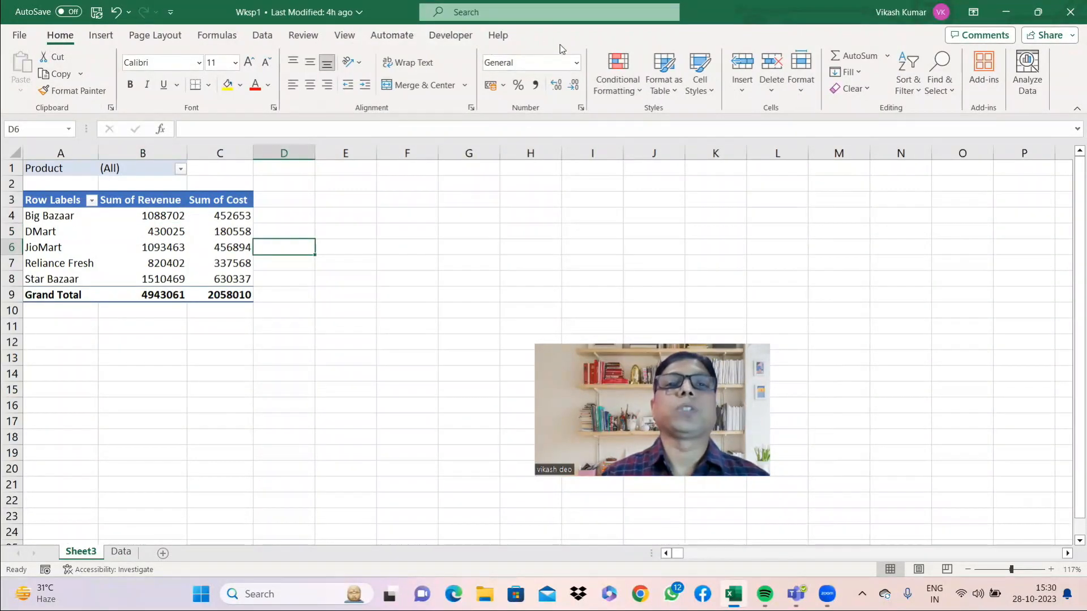
{"action": "left_click", "coordinate": [225, 236]}
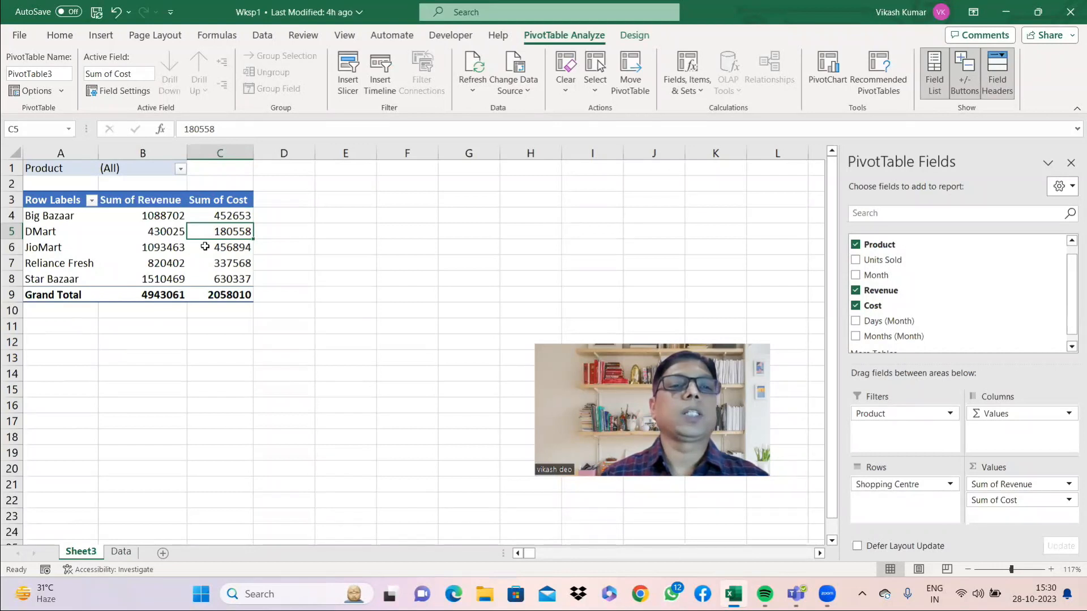
{"action": "mouse_move", "coordinate": [204, 247]}
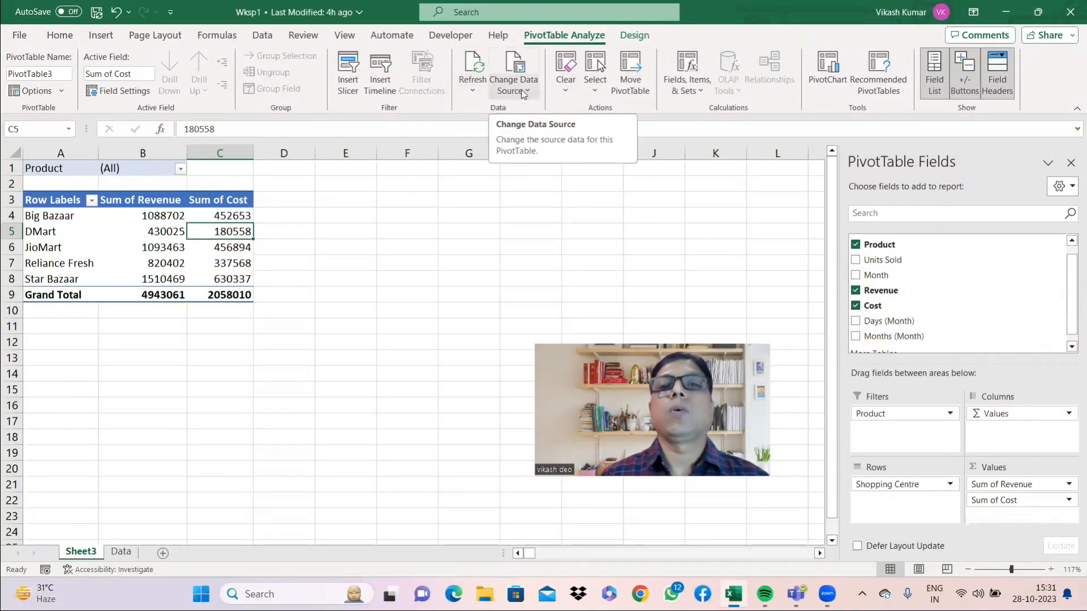
{"action": "left_click", "coordinate": [686, 72]}
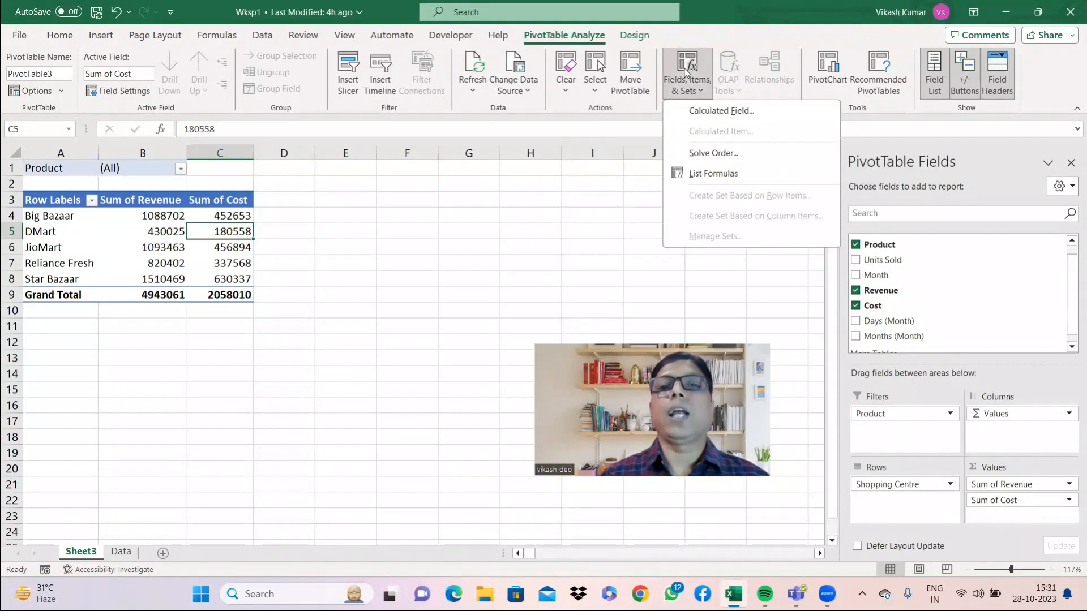
{"action": "left_click", "coordinate": [716, 112]}
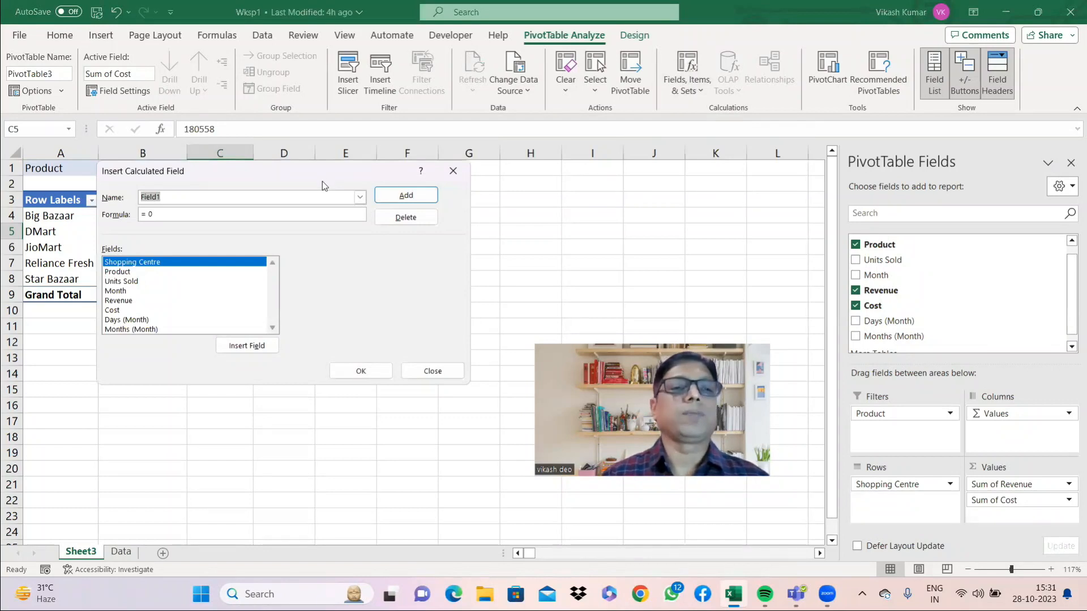
{"action": "left_click_drag", "start_coordinate": [321, 181], "coordinate": [372, 317]}
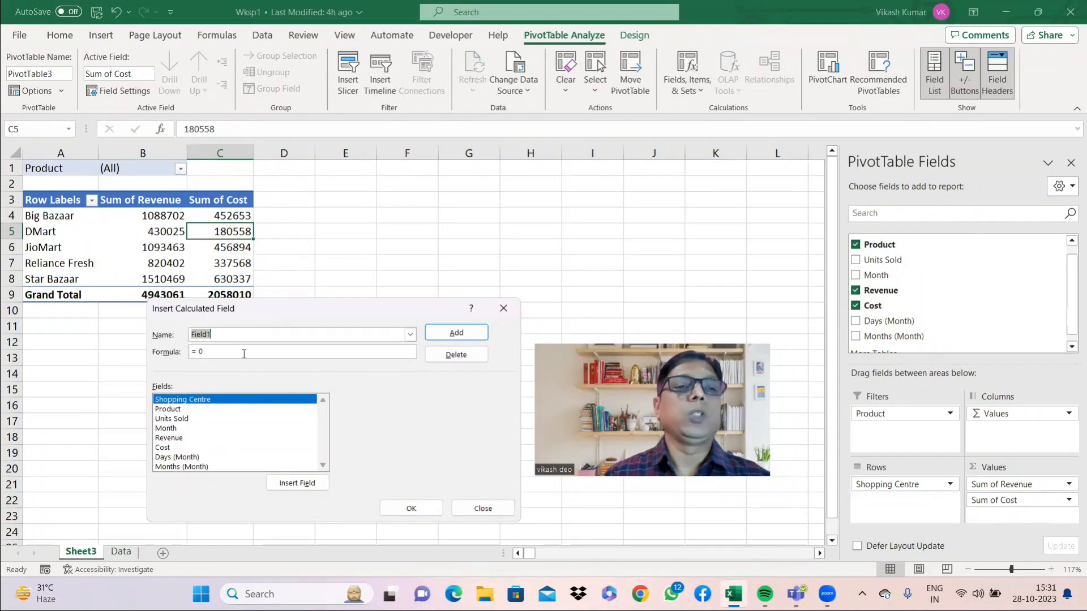
{"action": "type", "text": "P"}
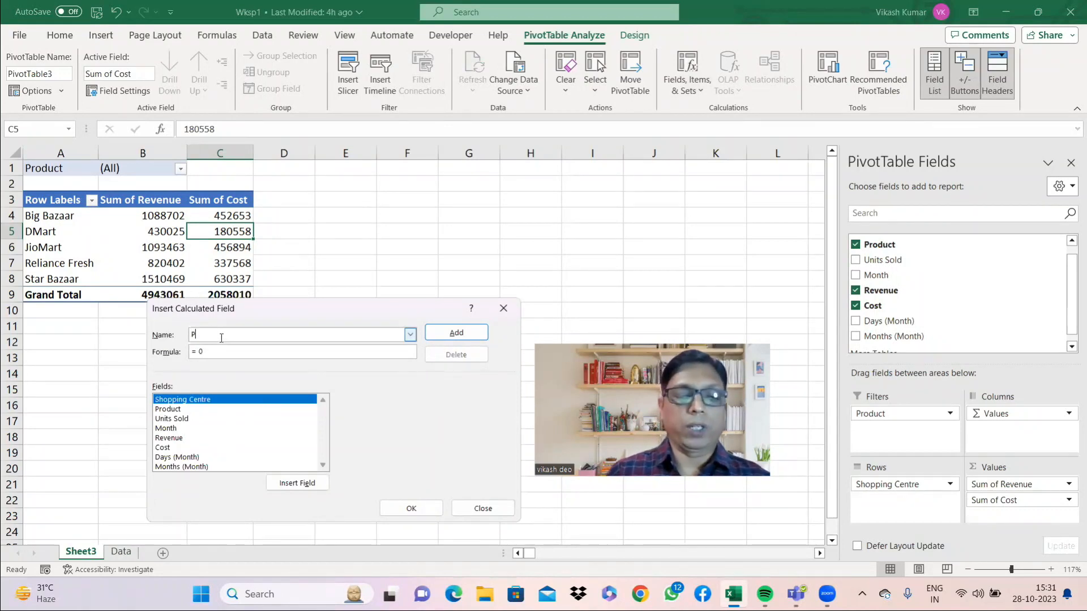
{"action": "type", "text": "rofit"}
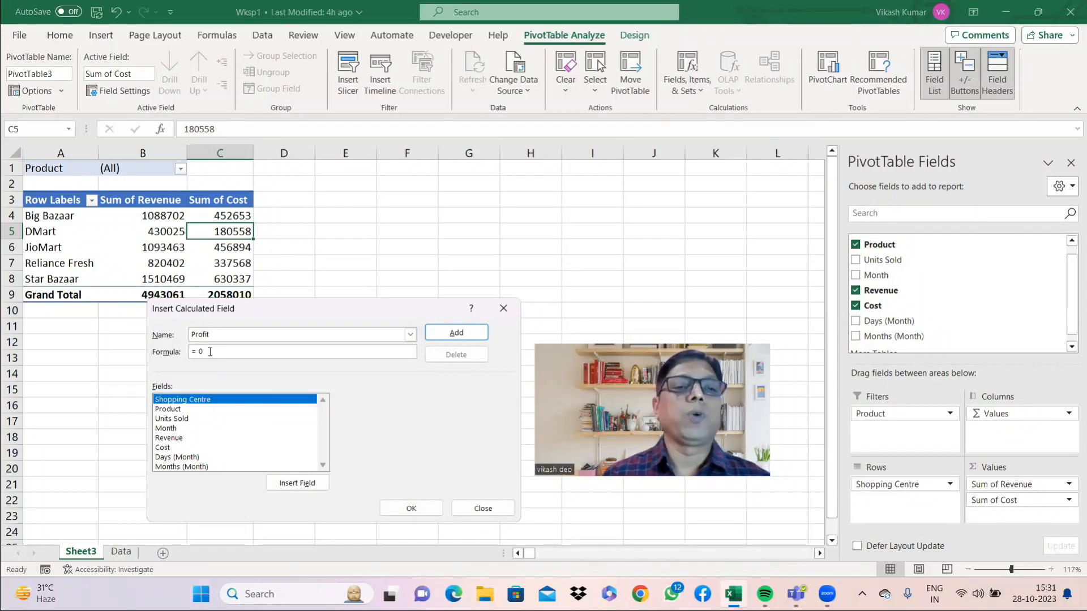
- Define the Profit field's formula as Revenue - Cost and add it to the PivotTable
{"action": "left_click", "coordinate": [210, 351]}
{"action": "key", "text": "BackSpace"}
{"action": "key", "text": "BackSpace"}
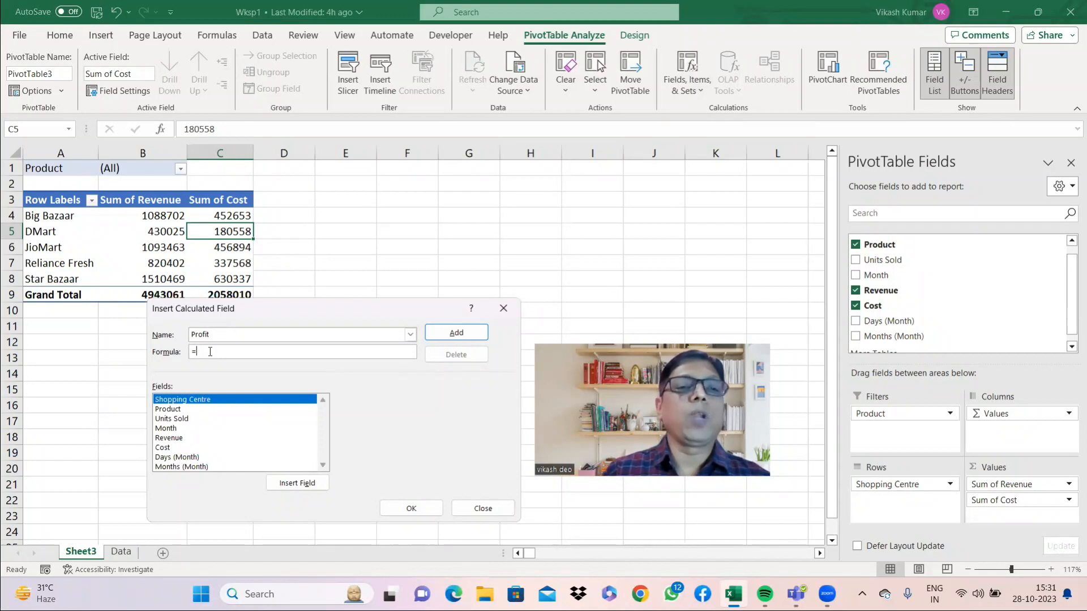
{"action": "left_click", "coordinate": [180, 438]}
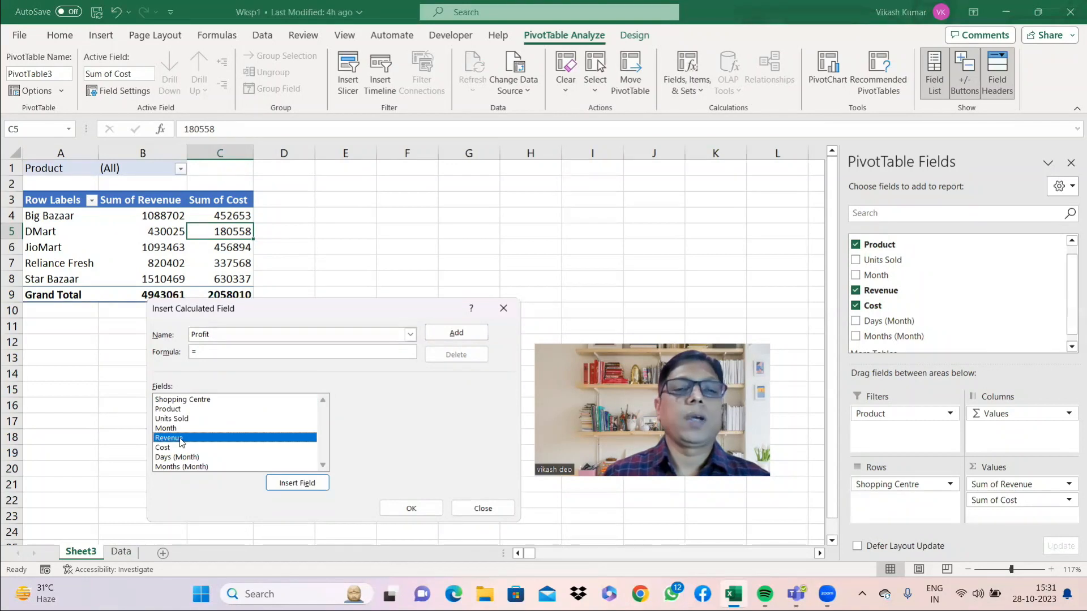
{"action": "left_click", "coordinate": [310, 487]}
{"action": "type", "text": "-"}
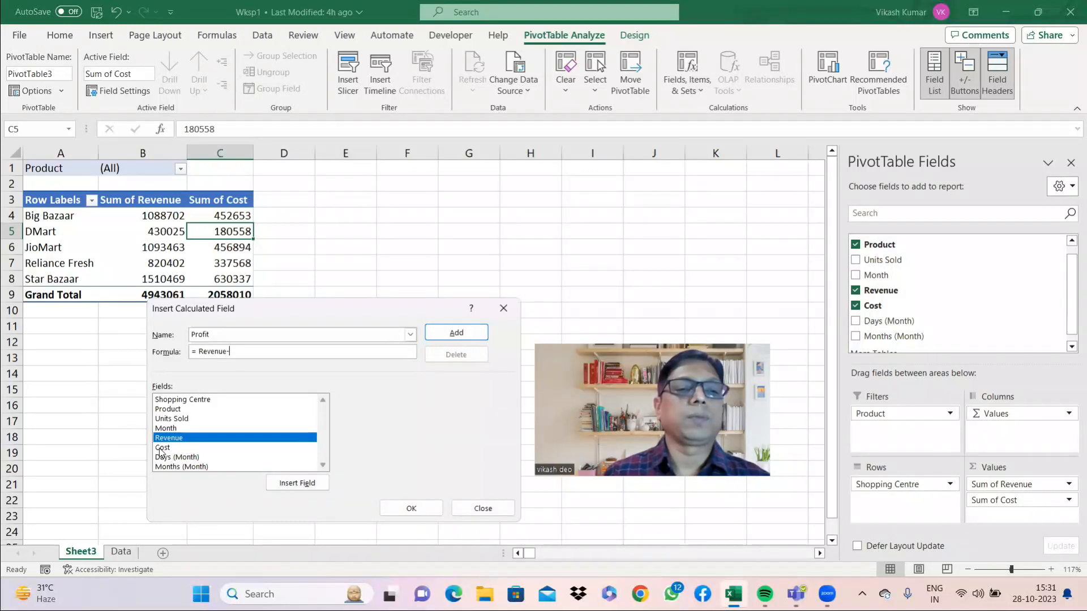
{"action": "left_click", "coordinate": [240, 448]}
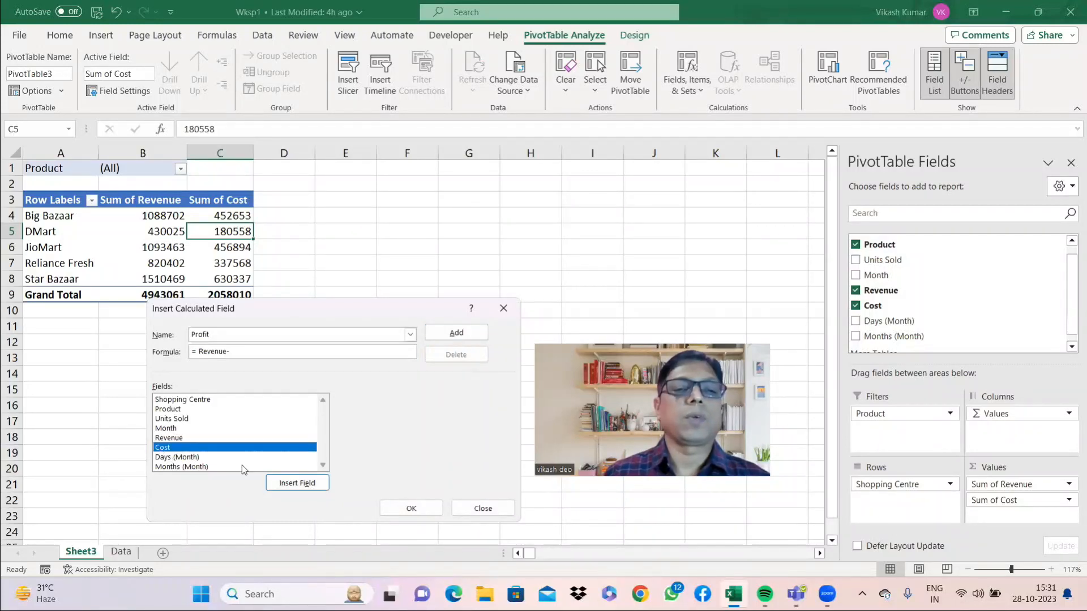
{"action": "left_click", "coordinate": [290, 484]}
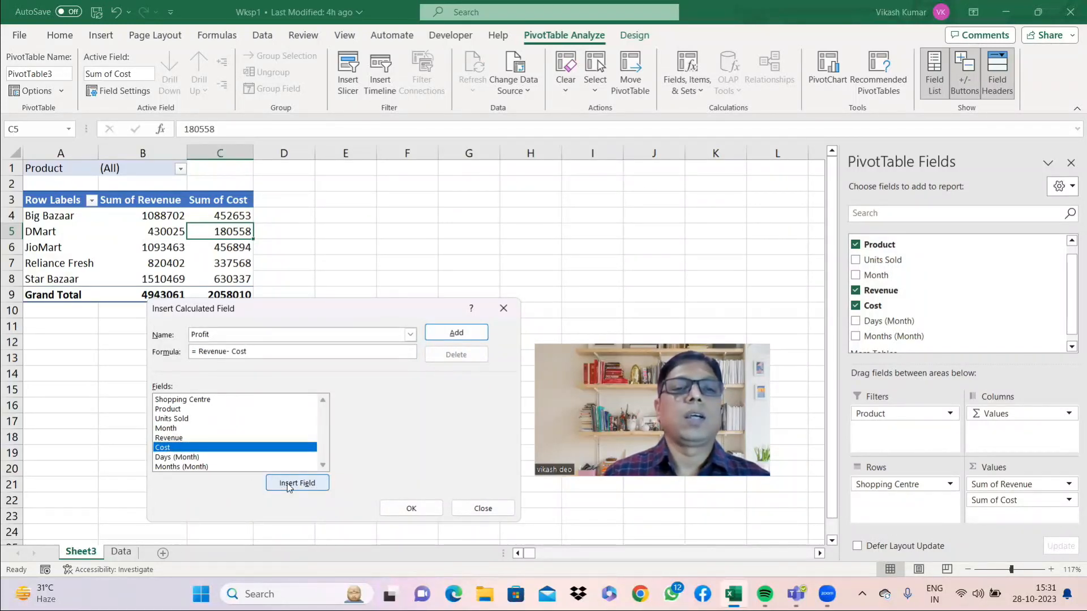
{"action": "left_click", "coordinate": [452, 335]}
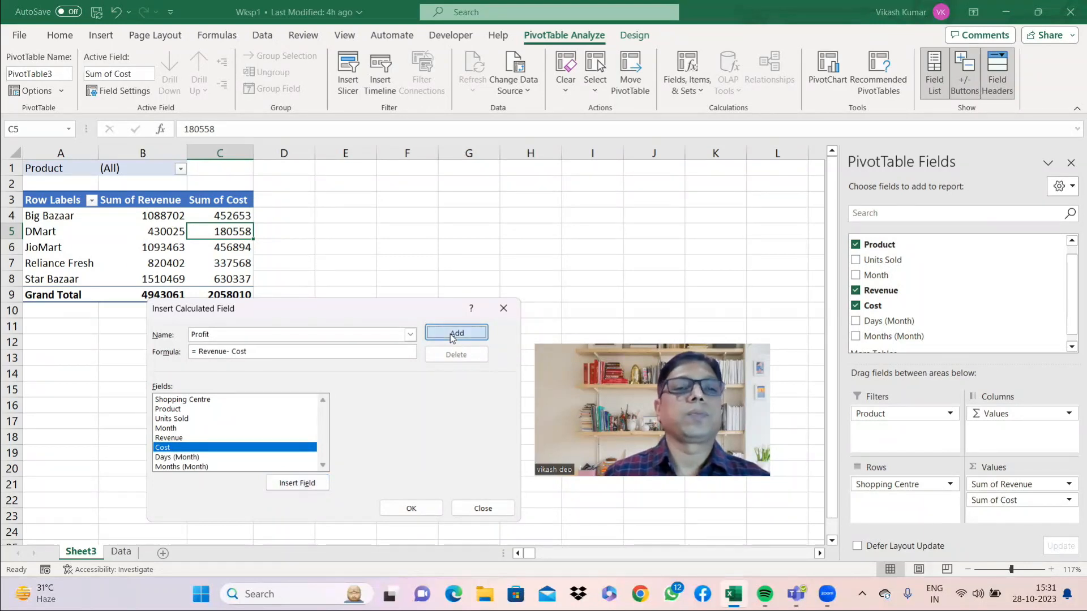
{"action": "left_click", "coordinate": [412, 507]}
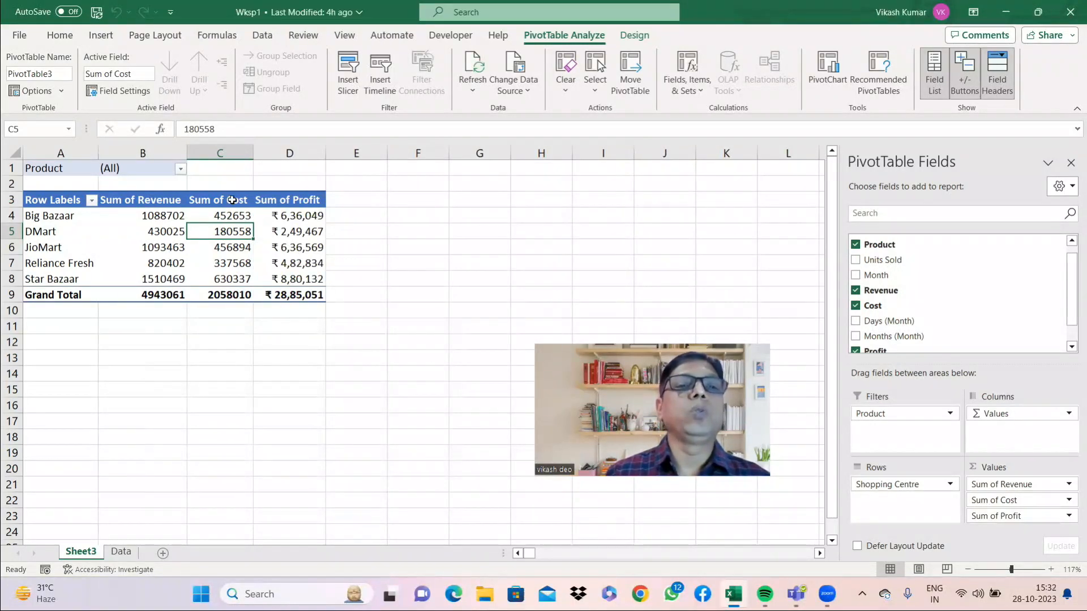
- Start another calculated field for the PivotTable and name it Profit%
{"action": "mouse_move", "coordinate": [305, 232]}
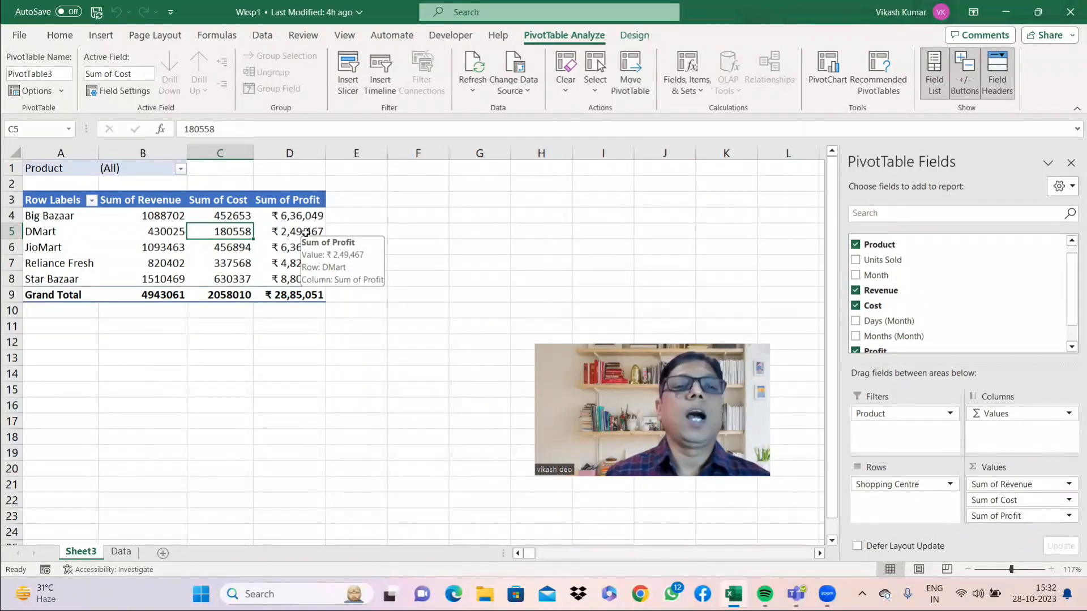
{"action": "left_click", "coordinate": [311, 213]}
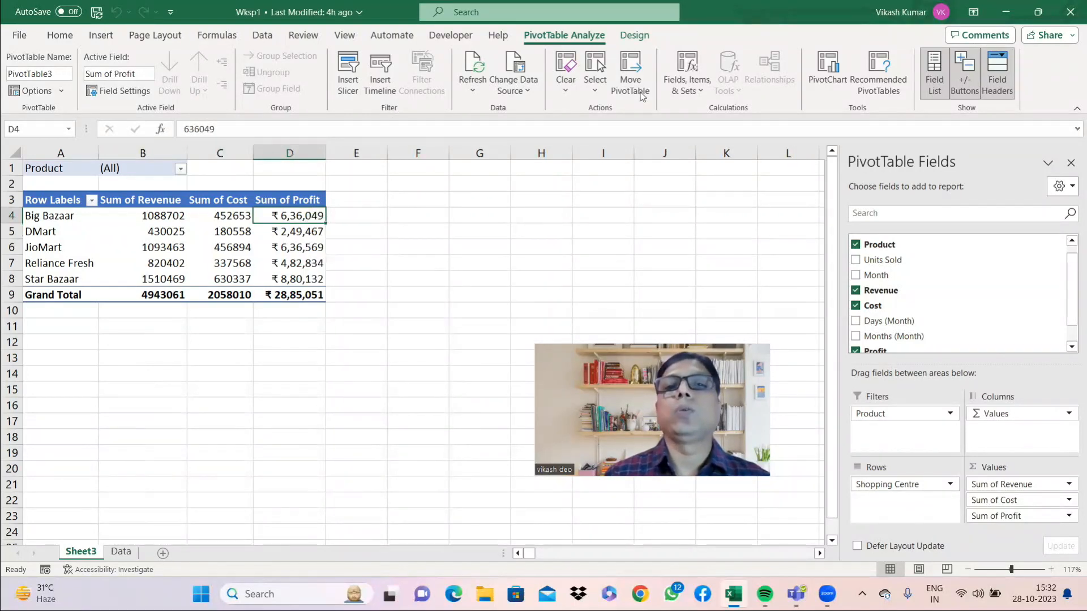
{"action": "left_click", "coordinate": [673, 86]}
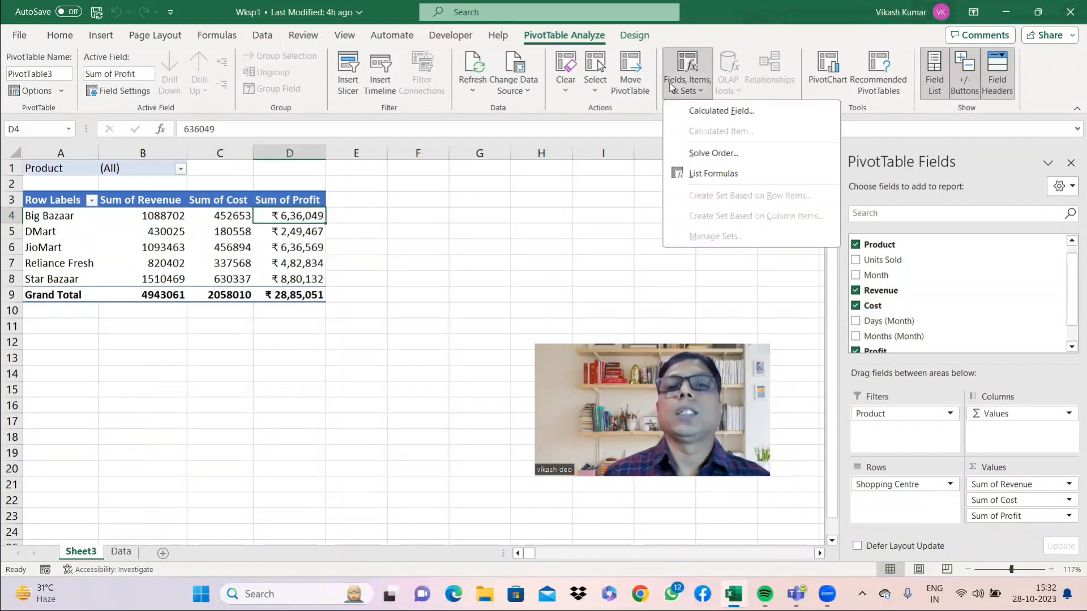
{"action": "left_click", "coordinate": [706, 111]}
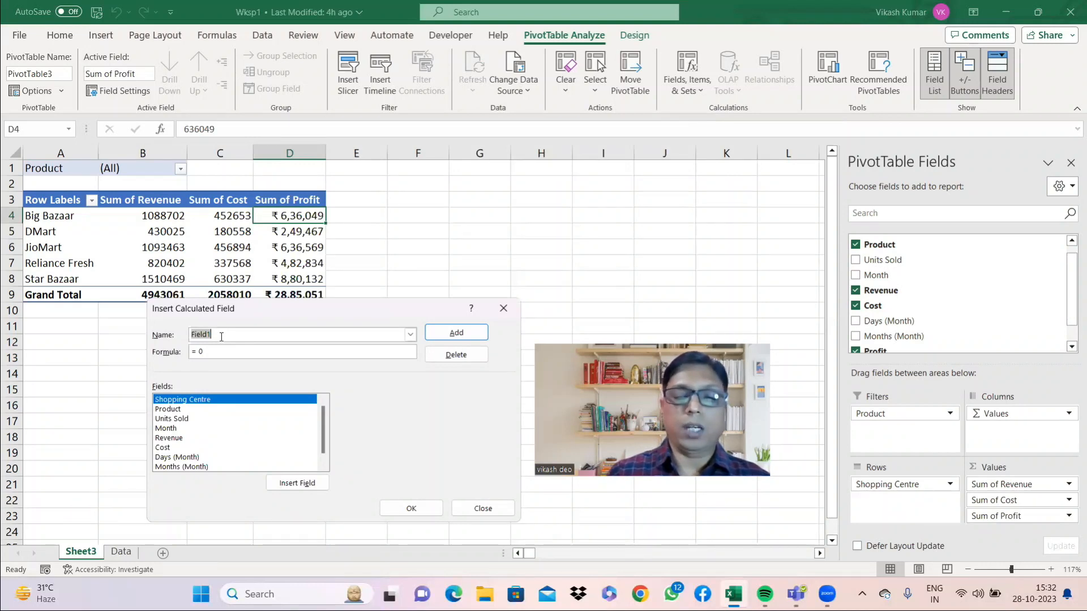
{"action": "type", "text": "Profi"}
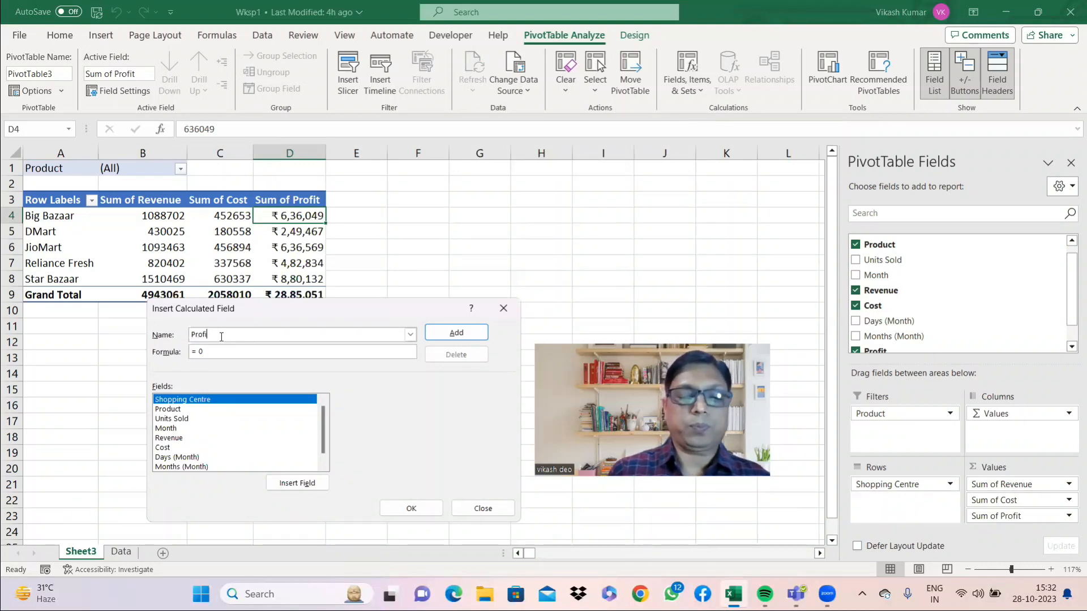
{"action": "type", "text": "t%"}
- Define the Profit% field's formula as Profit/ Revenue and add it to the PivotTable
{"action": "left_click", "coordinate": [212, 347]}
{"action": "key", "text": "BackSpace"}
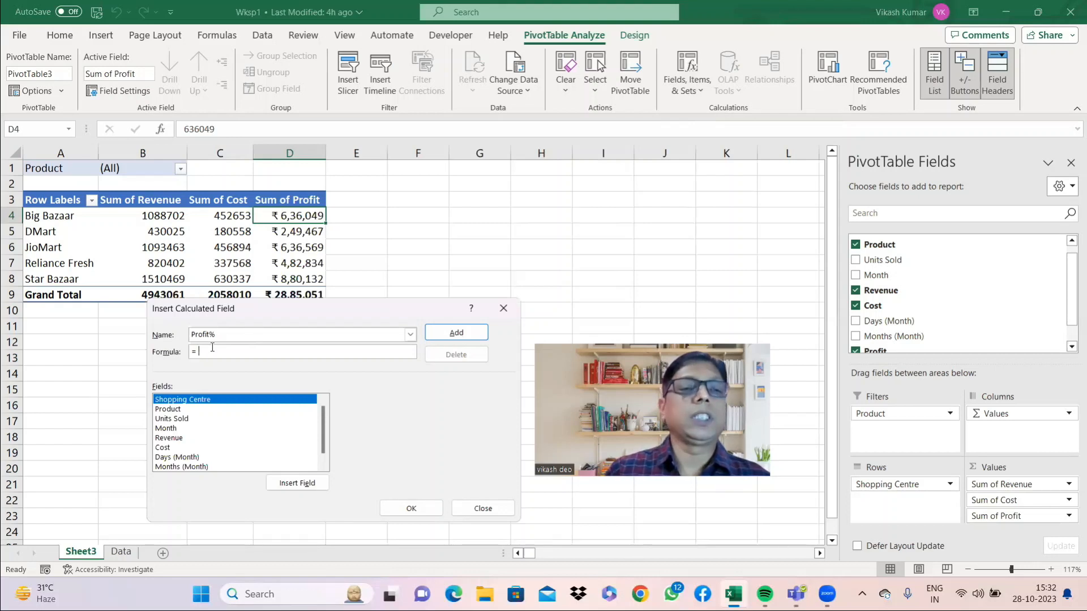
{"action": "key", "text": "BackSpace"}
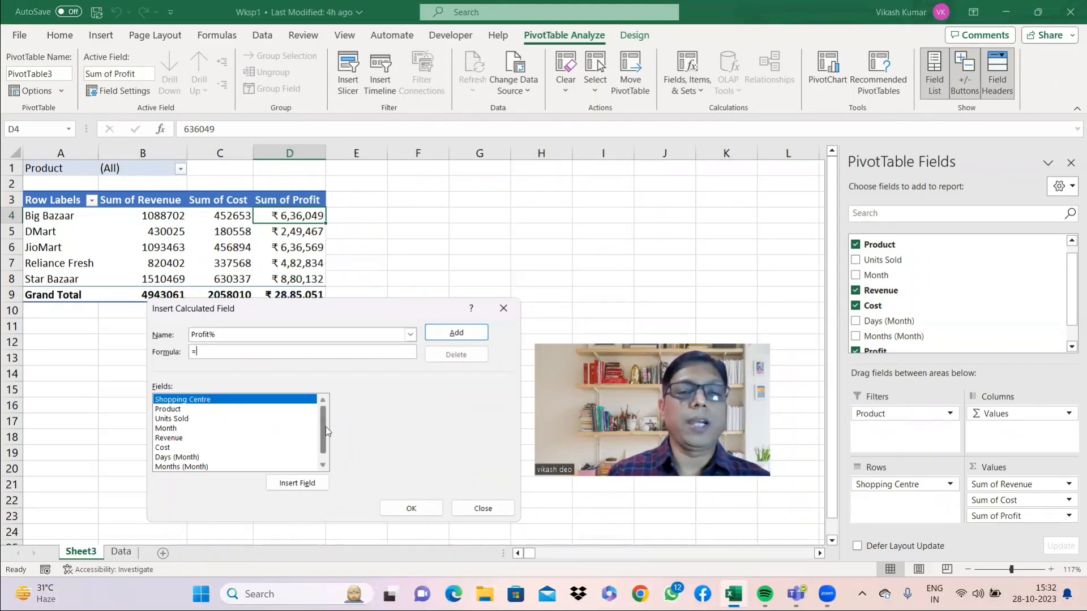
{"action": "scroll", "coordinate": [325, 427], "scroll_direction": "down", "scroll_amount": 1}
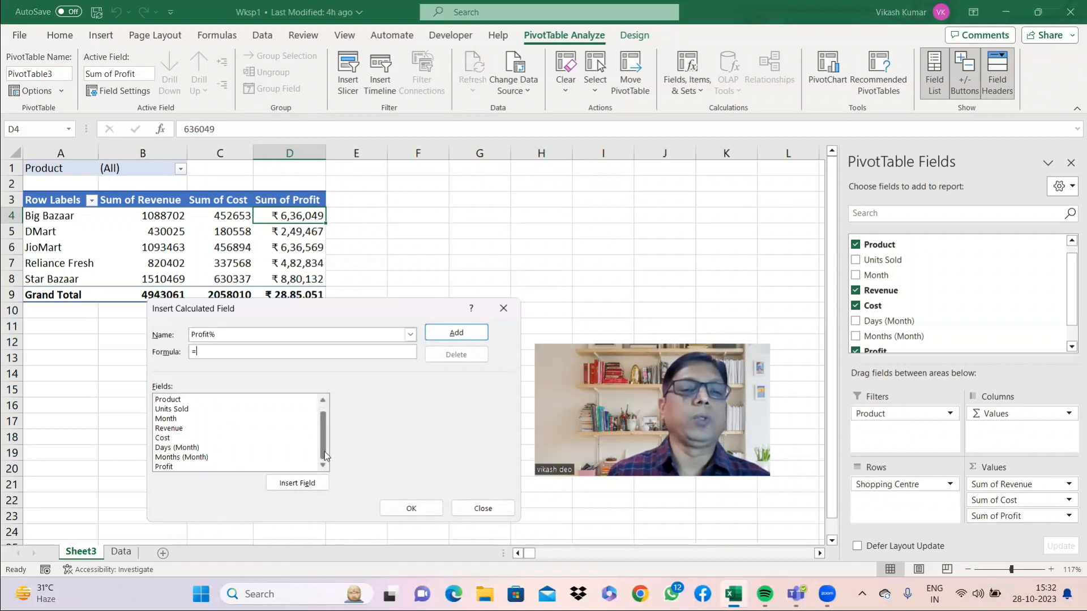
{"action": "left_click", "coordinate": [176, 466]}
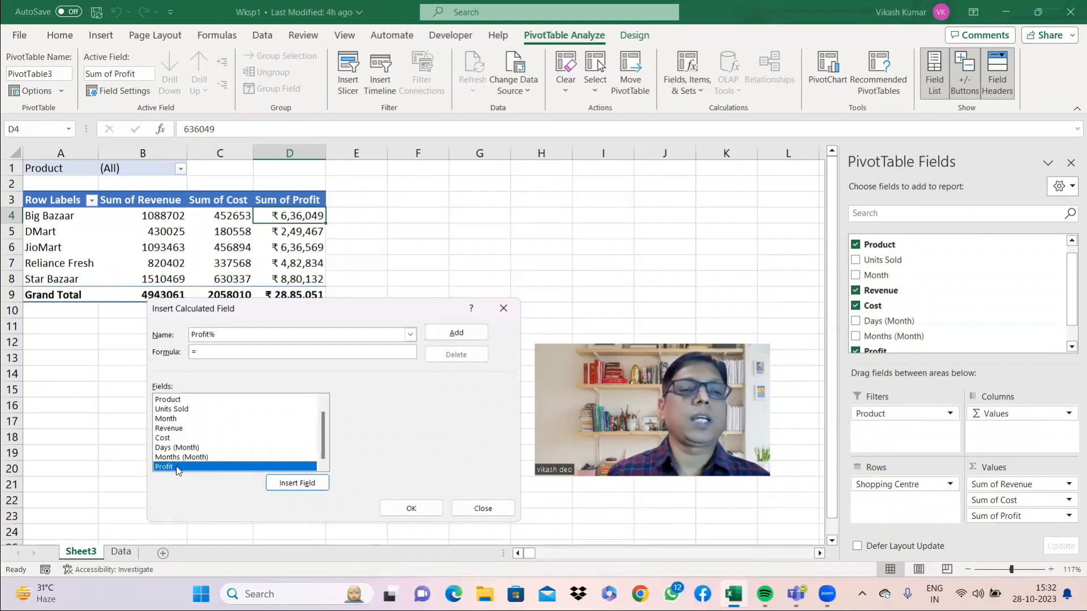
{"action": "left_click", "coordinate": [296, 487]}
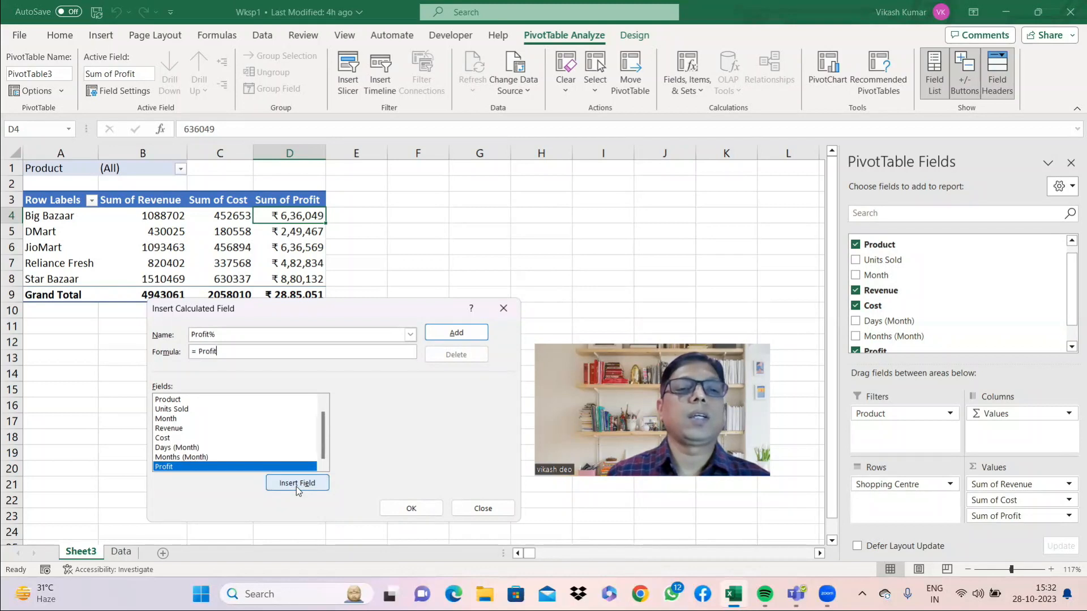
{"action": "type", "text": "/"}
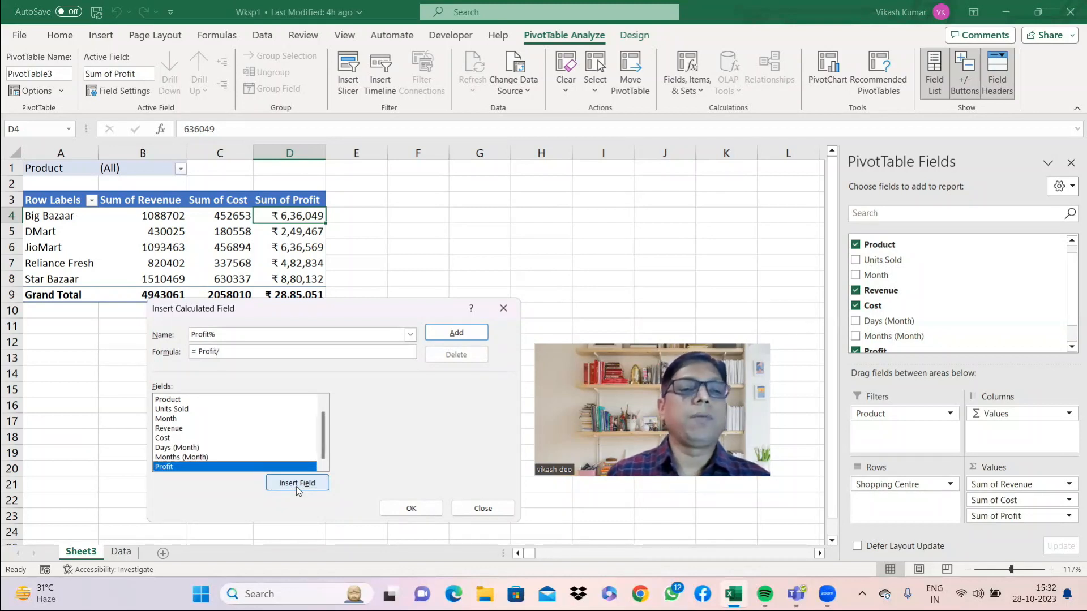
{"action": "left_click", "coordinate": [174, 430]}
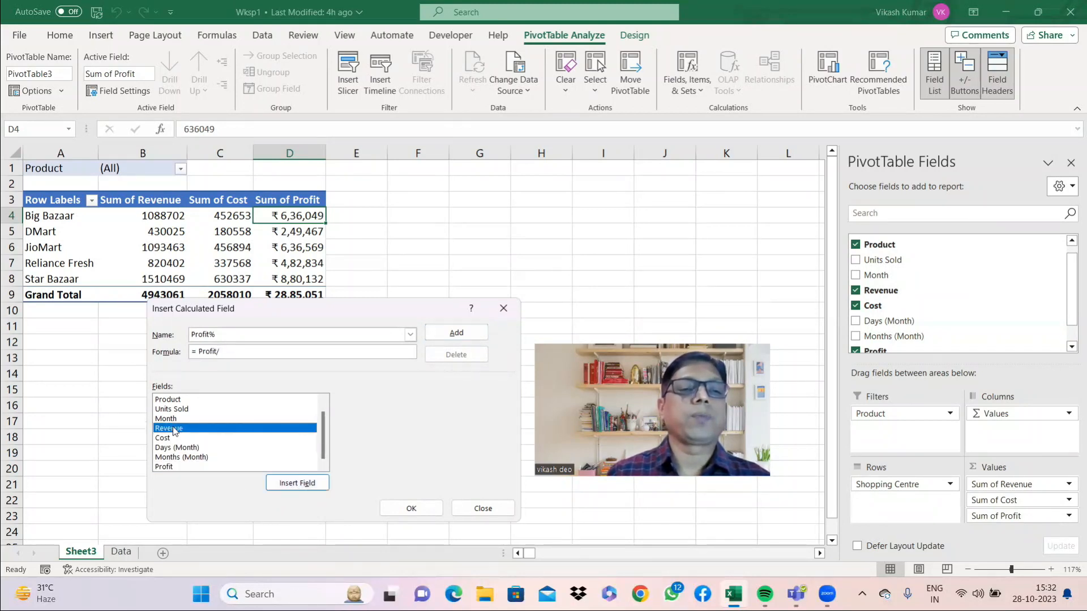
{"action": "left_click", "coordinate": [293, 485]}
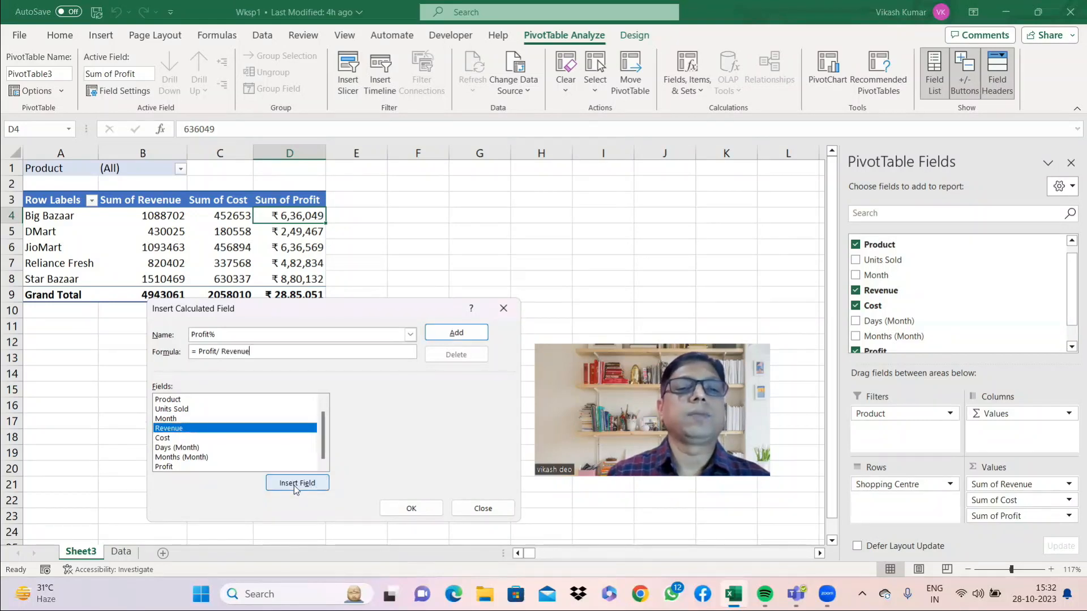
{"action": "left_click", "coordinate": [444, 333]}
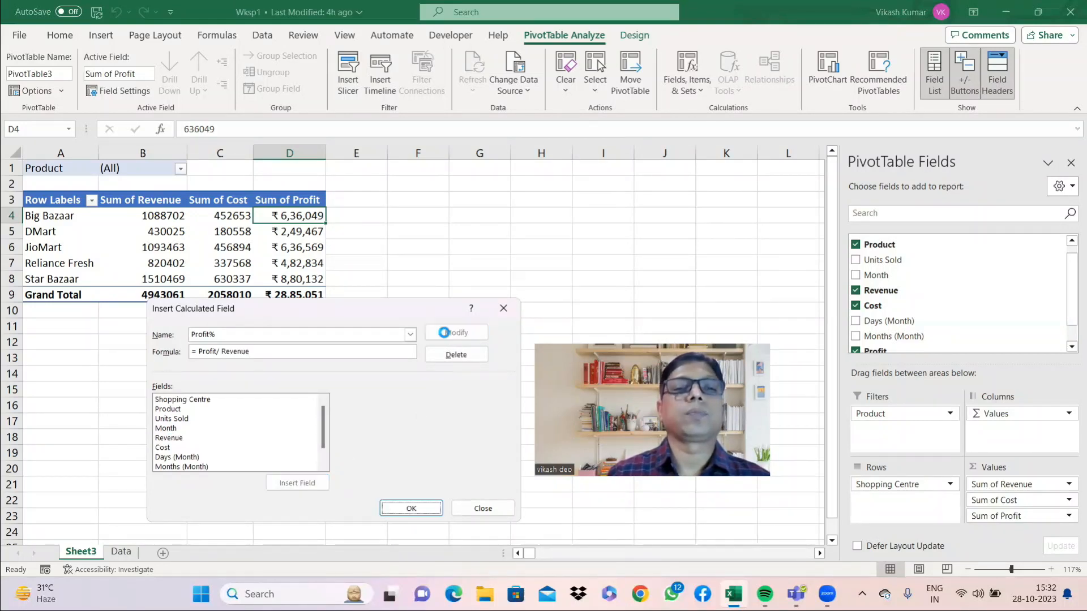
{"action": "left_click", "coordinate": [417, 510]}
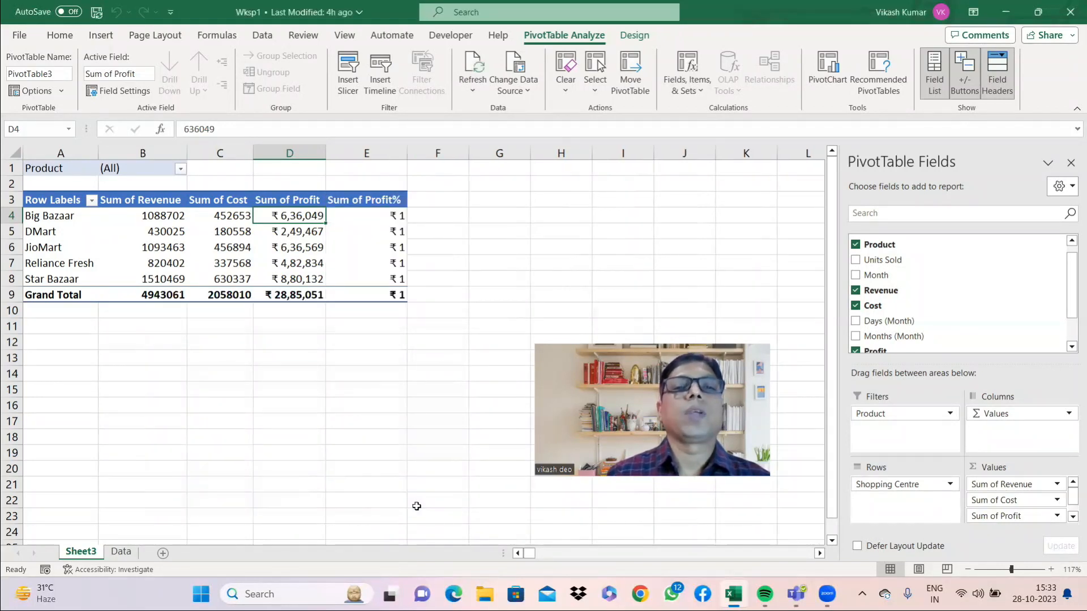
- Format all Sum of Profit% values, including the grand total, as percentages with one decimal place
{"action": "left_click", "coordinate": [394, 217]}
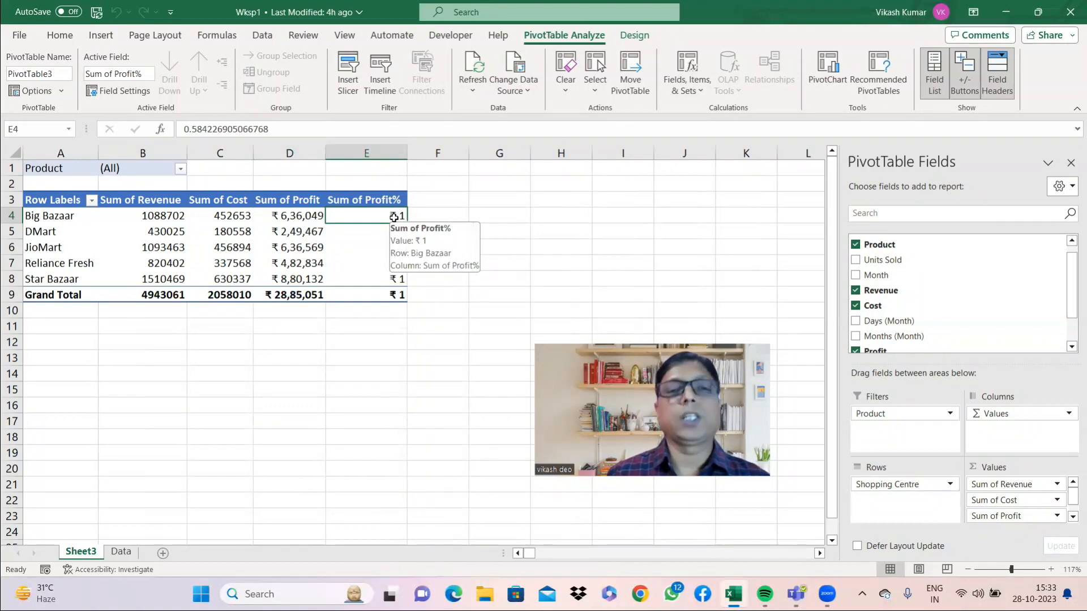
{"action": "key", "text": "ctrl+shift+Down"}
{"action": "left_click", "coordinate": [60, 35]}
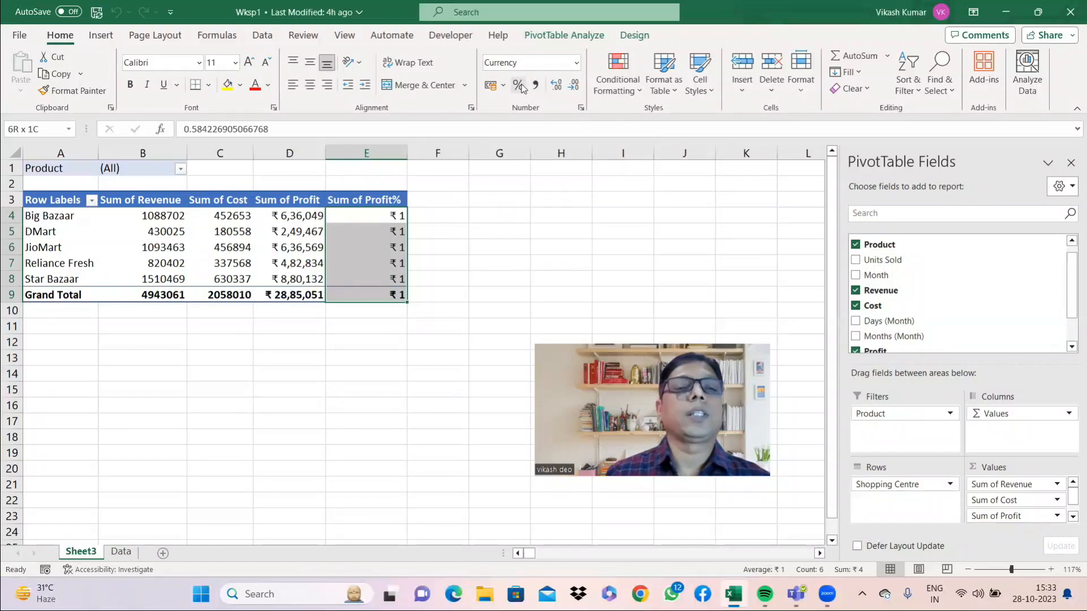
{"action": "left_click", "coordinate": [519, 86]}
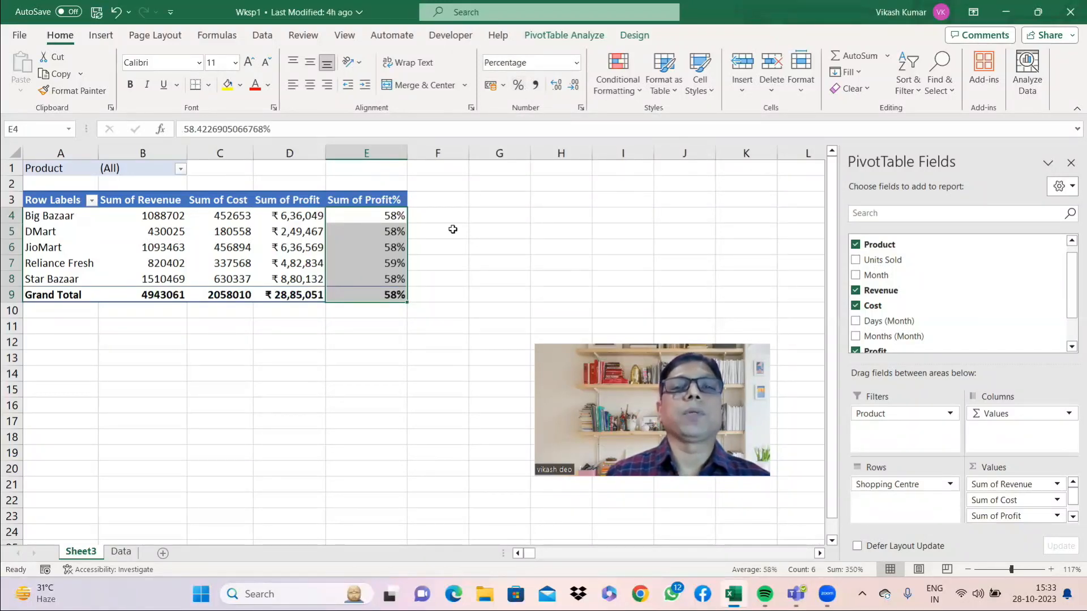
{"action": "left_click", "coordinate": [553, 86]}
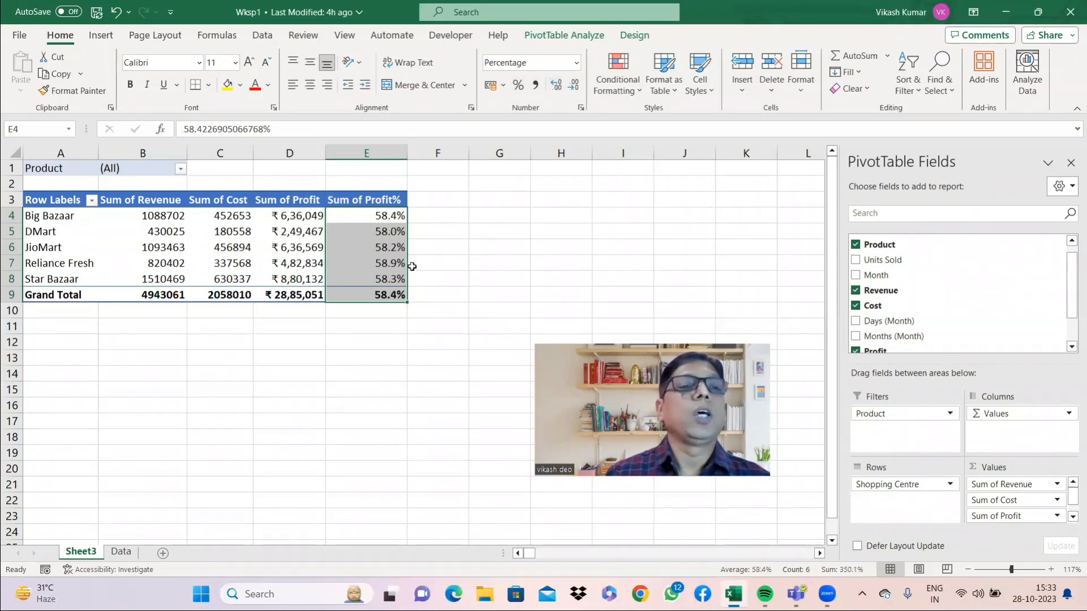
{"action": "left_click", "coordinate": [221, 321]}
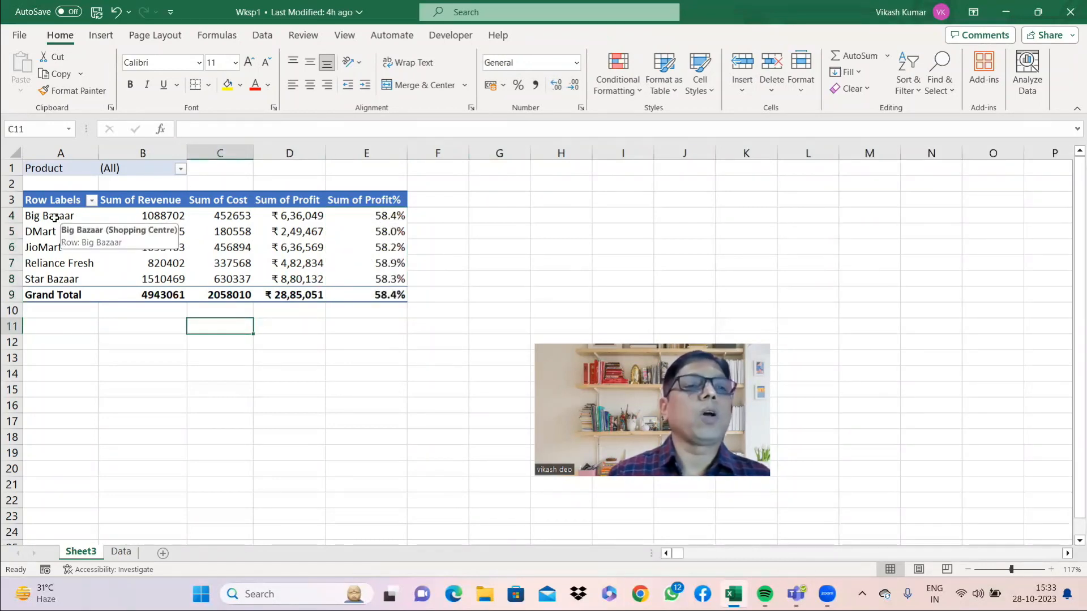
- Add the Month field as a second report filter beneath Product
{"action": "left_click", "coordinate": [62, 218]}
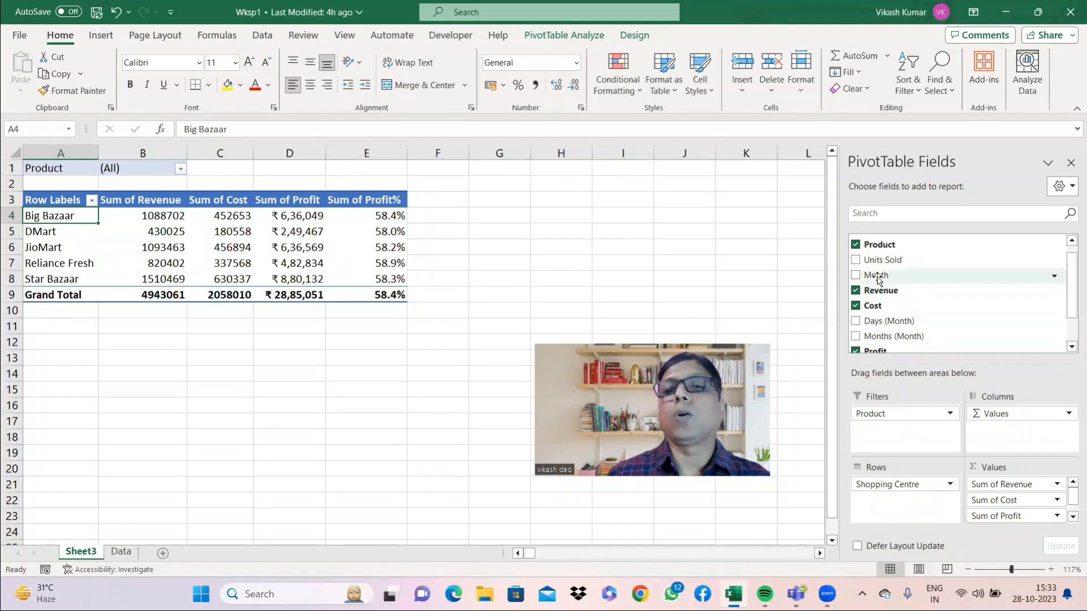
{"action": "left_click_drag", "start_coordinate": [878, 279], "coordinate": [891, 437]}
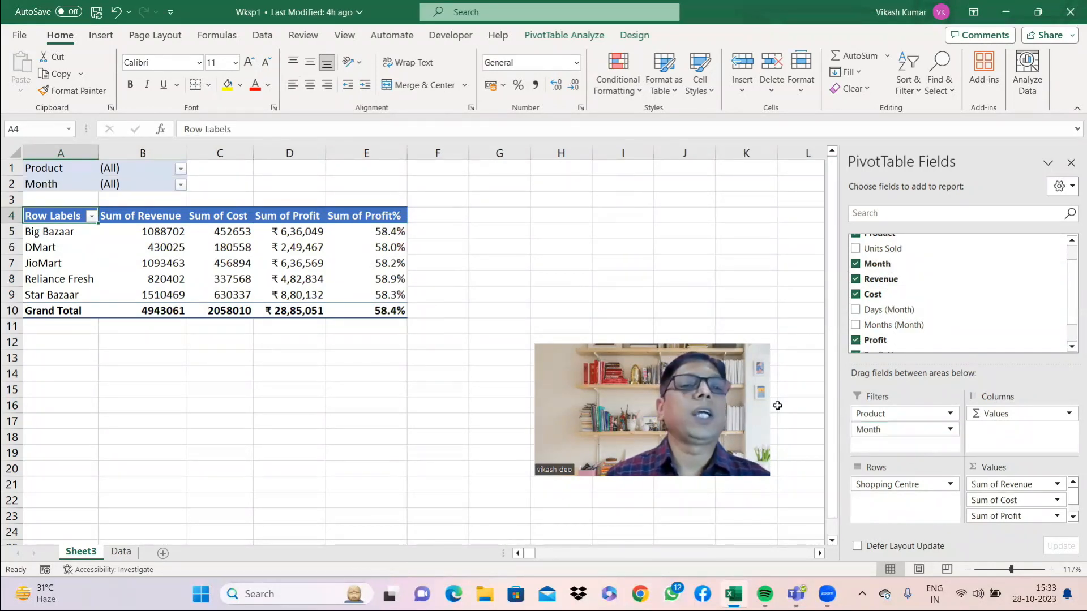
- Filter the PivotTable by Month to 01-01-2022, with selection of multiple items enabled
{"action": "left_click", "coordinate": [180, 185]}
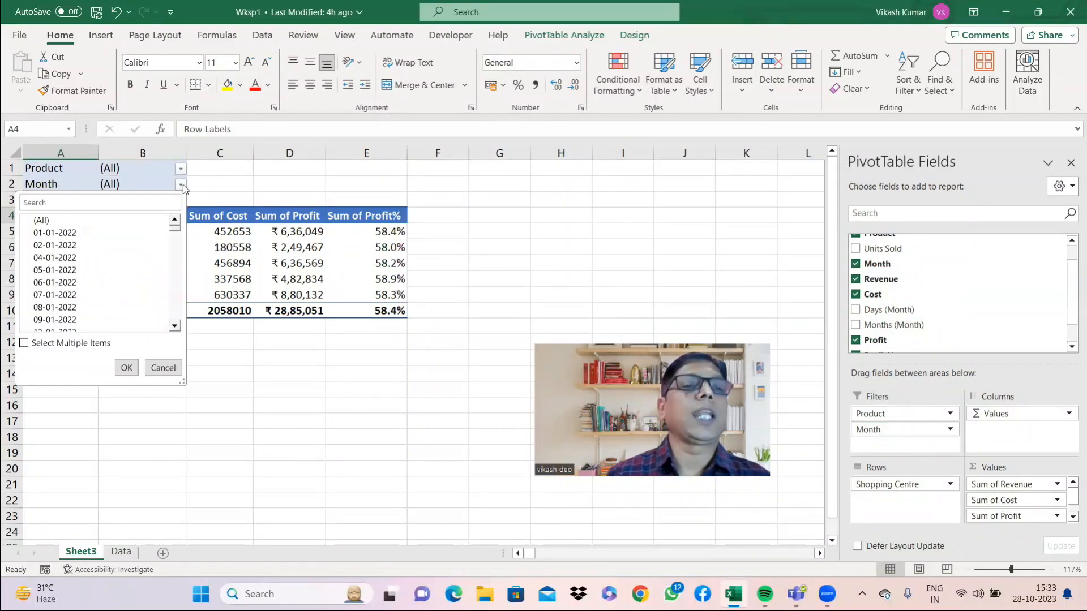
{"action": "left_click", "coordinate": [56, 232]}
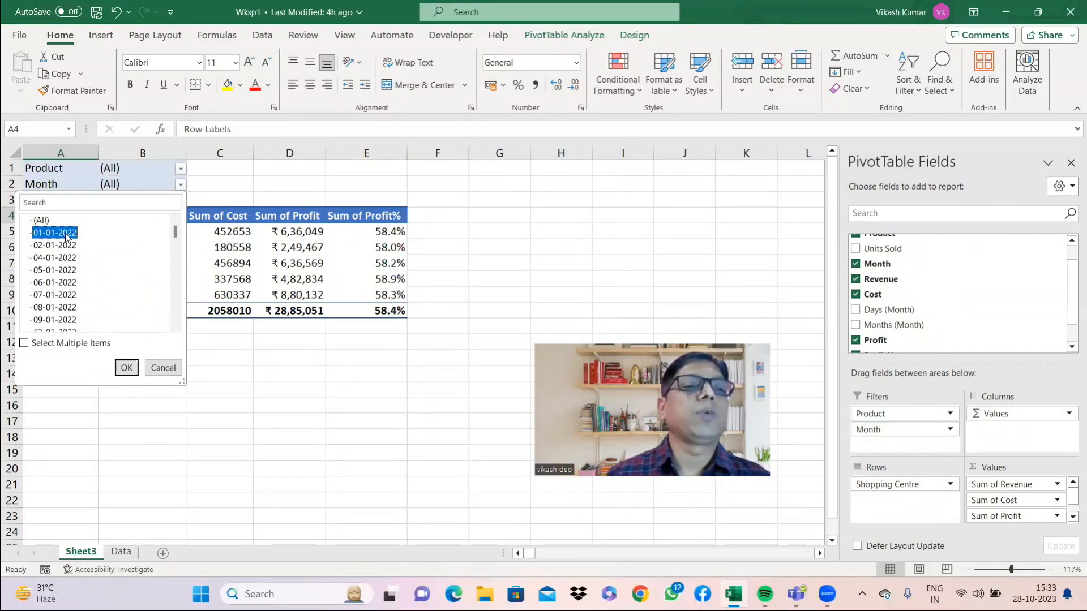
{"action": "left_click", "coordinate": [23, 344]}
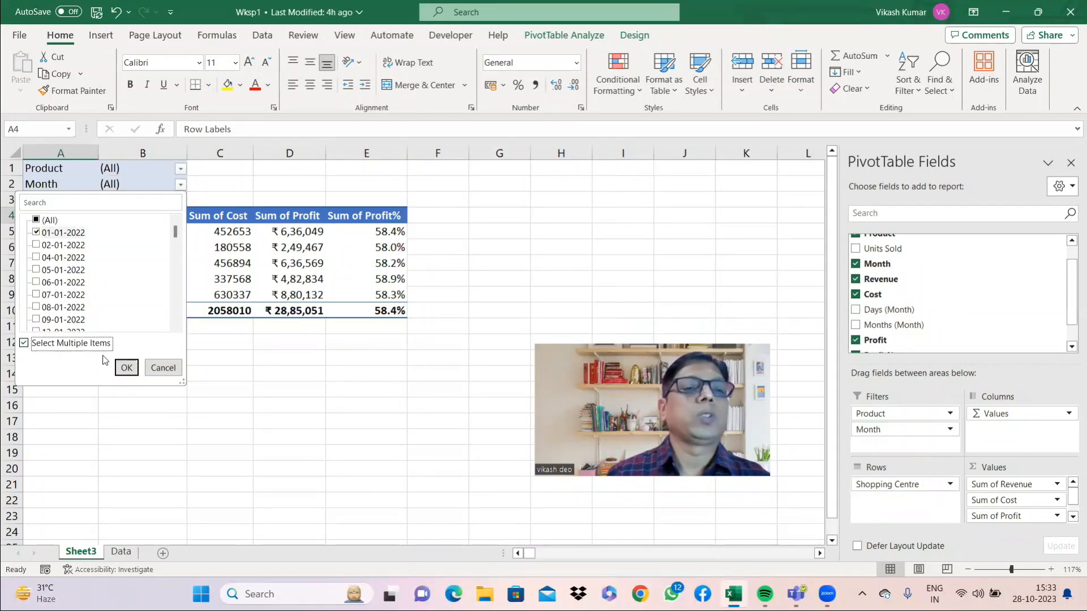
{"action": "left_click", "coordinate": [125, 367]}
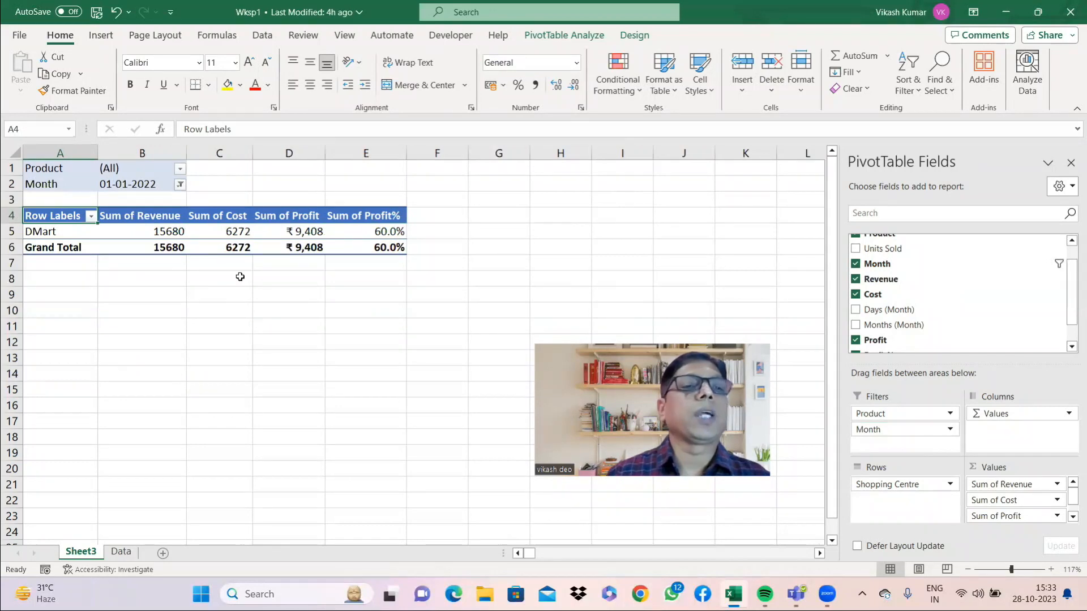
{"action": "mouse_move", "coordinate": [290, 236]}
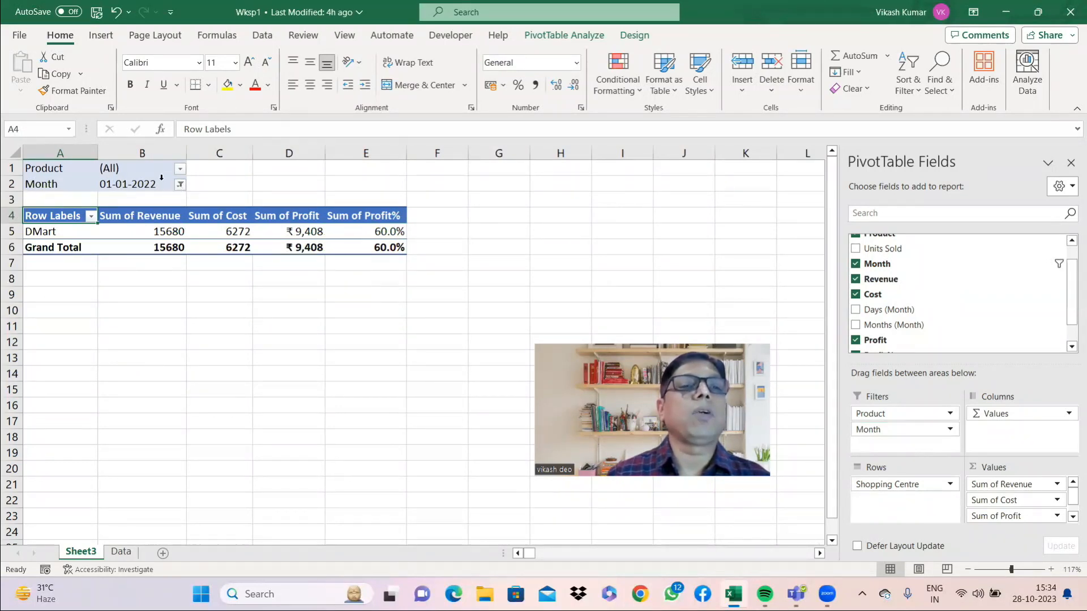
- Reset the Month filter so that all dates are included in the PivotTable
{"action": "left_click", "coordinate": [180, 184]}
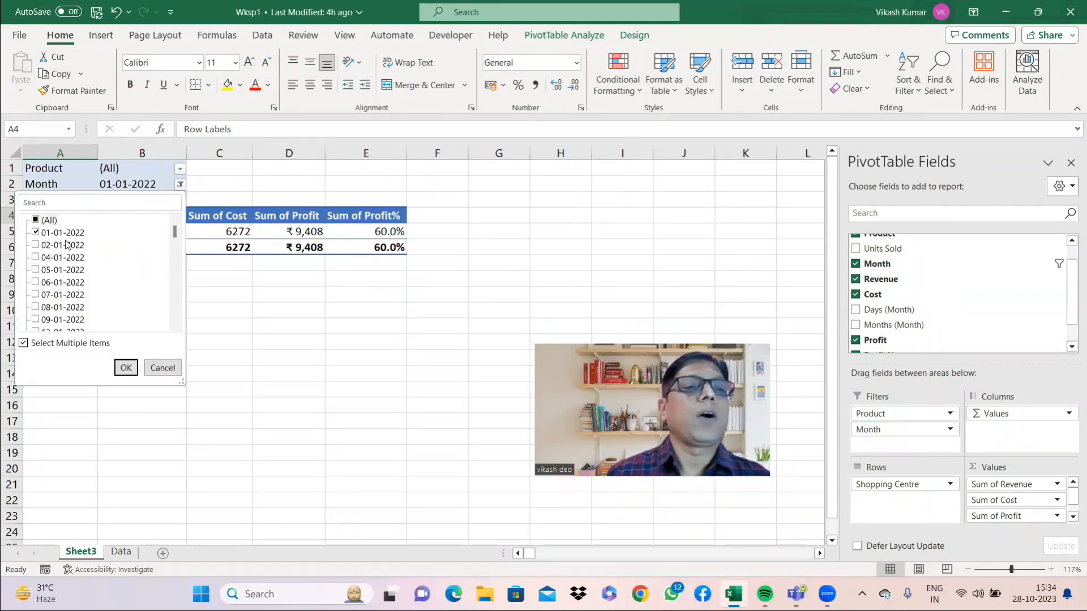
{"action": "left_click", "coordinate": [36, 246]}
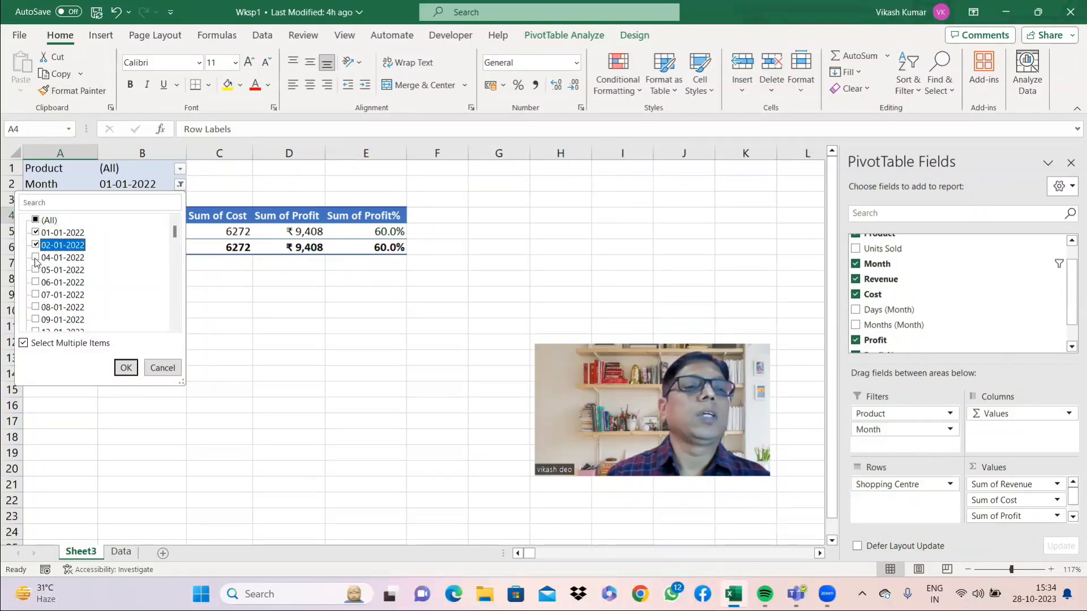
{"action": "left_click", "coordinate": [37, 258]}
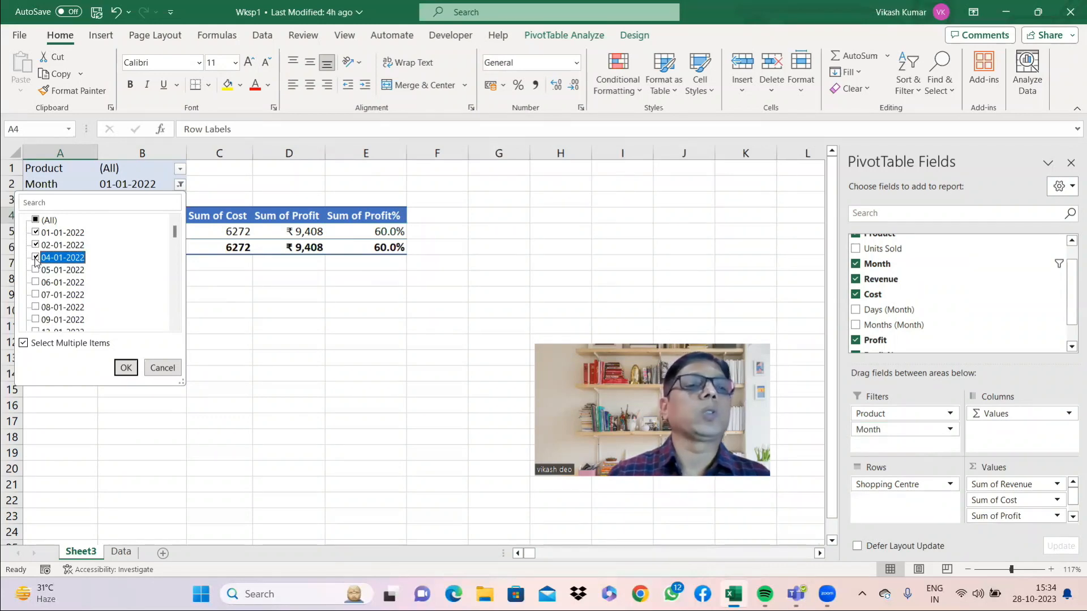
{"action": "left_click", "coordinate": [35, 221]}
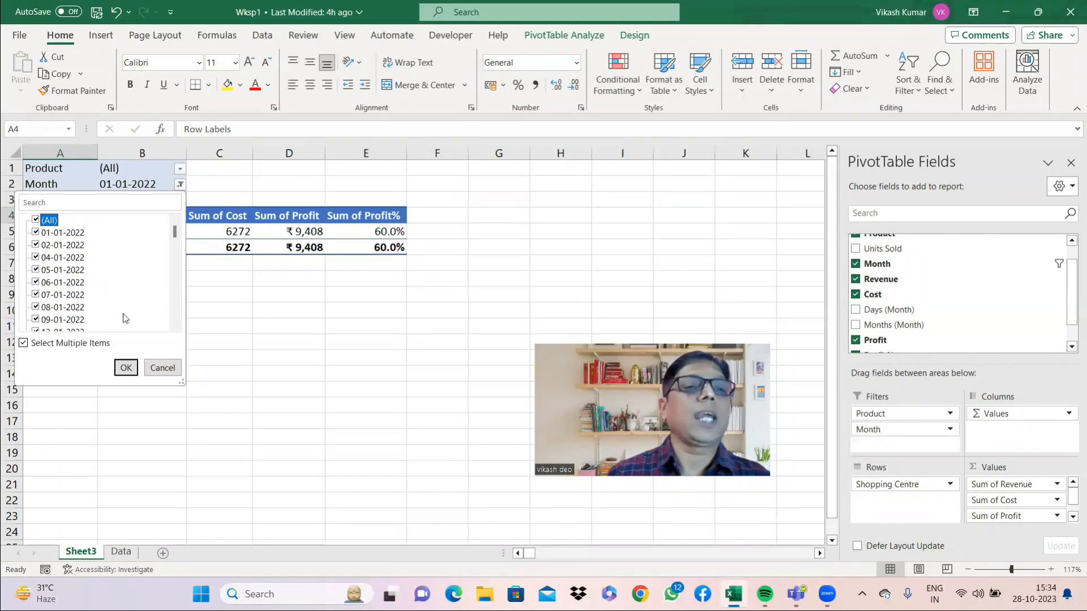
{"action": "left_click", "coordinate": [126, 368]}
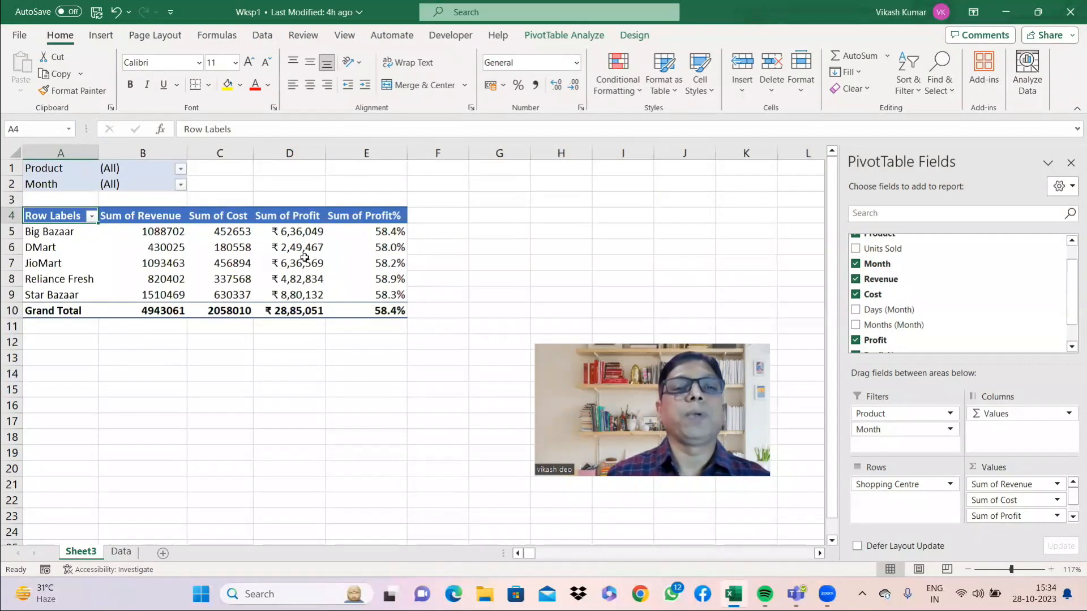
- Move the Product field from the report filters to the rows, nested beneath Shopping Centre
{"action": "mouse_move", "coordinate": [304, 258]}
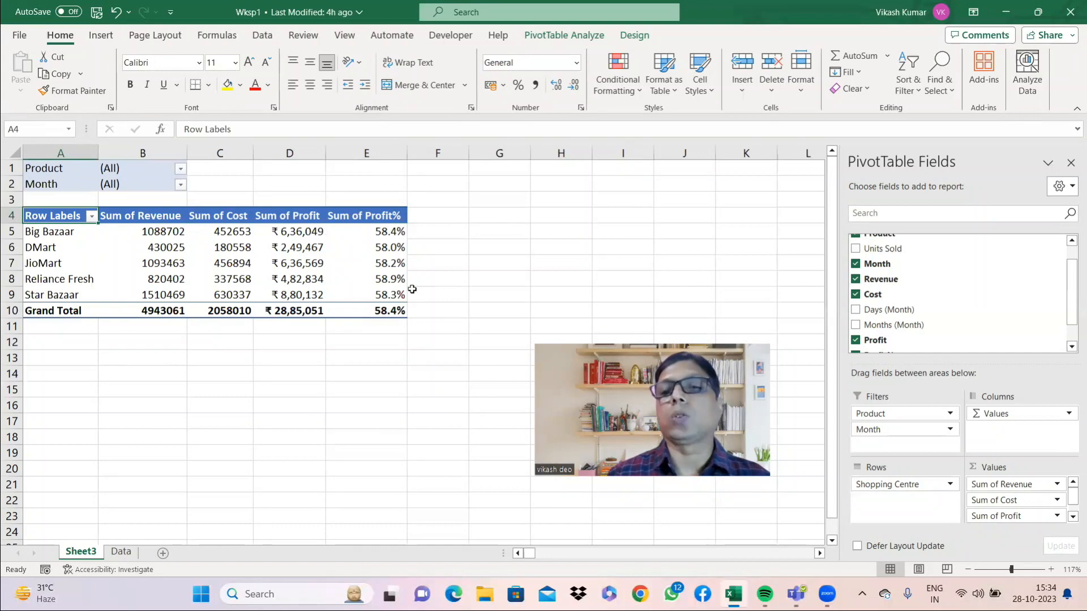
{"action": "left_click", "coordinate": [906, 413]}
{"action": "left_click_drag", "start_coordinate": [905, 413], "coordinate": [894, 500]}
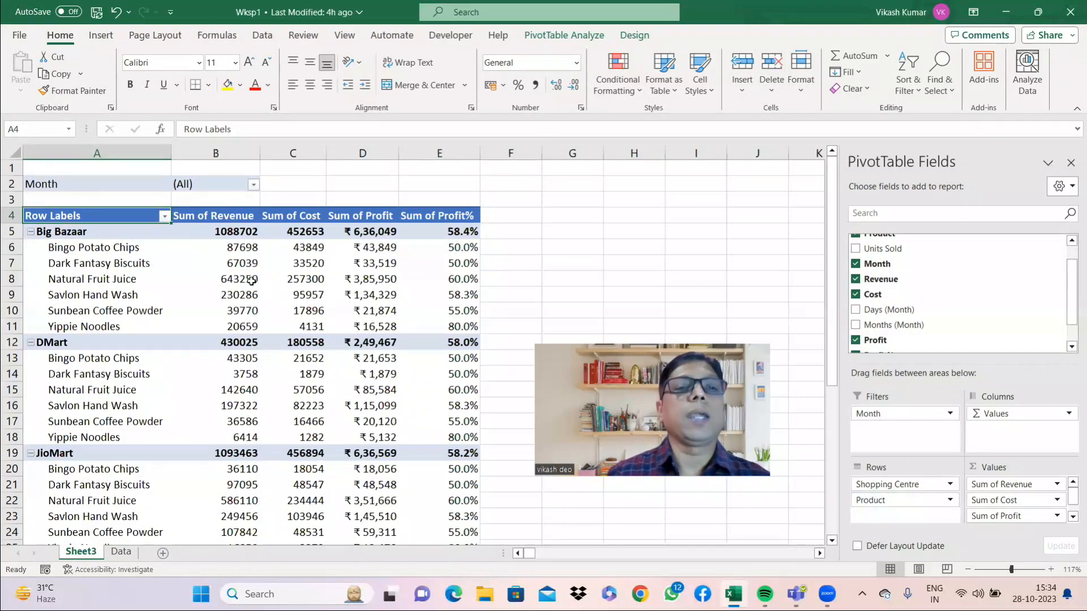
{"action": "mouse_move", "coordinate": [234, 279]}
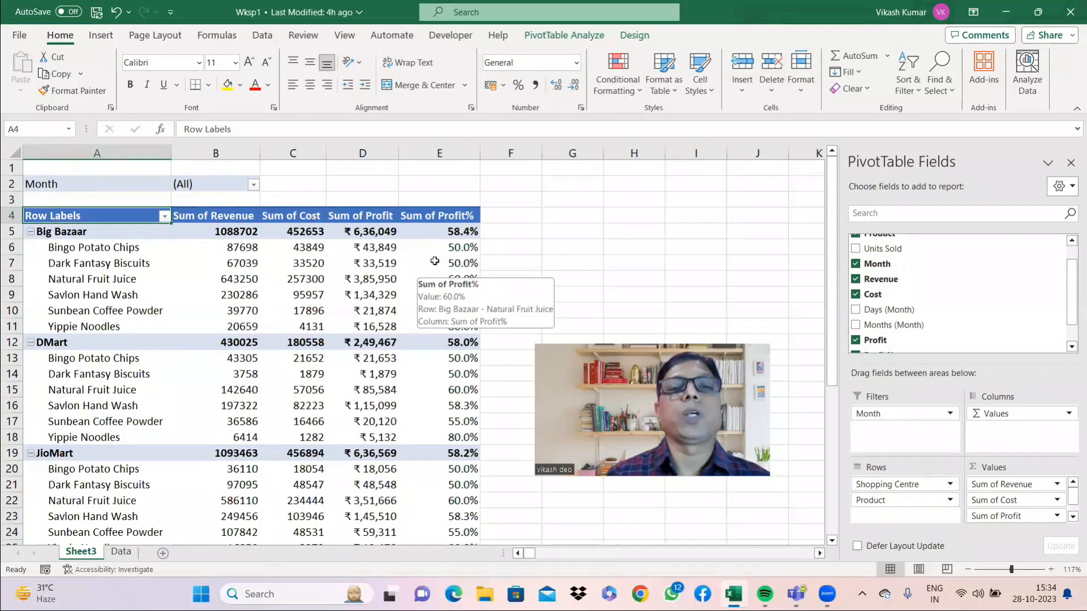
- Review the Sum of Revenue column from Big Bazaar's Natural Fruit Juice through the remaining shopping centres to the Grand Total row
{"action": "mouse_move", "coordinate": [457, 267]}
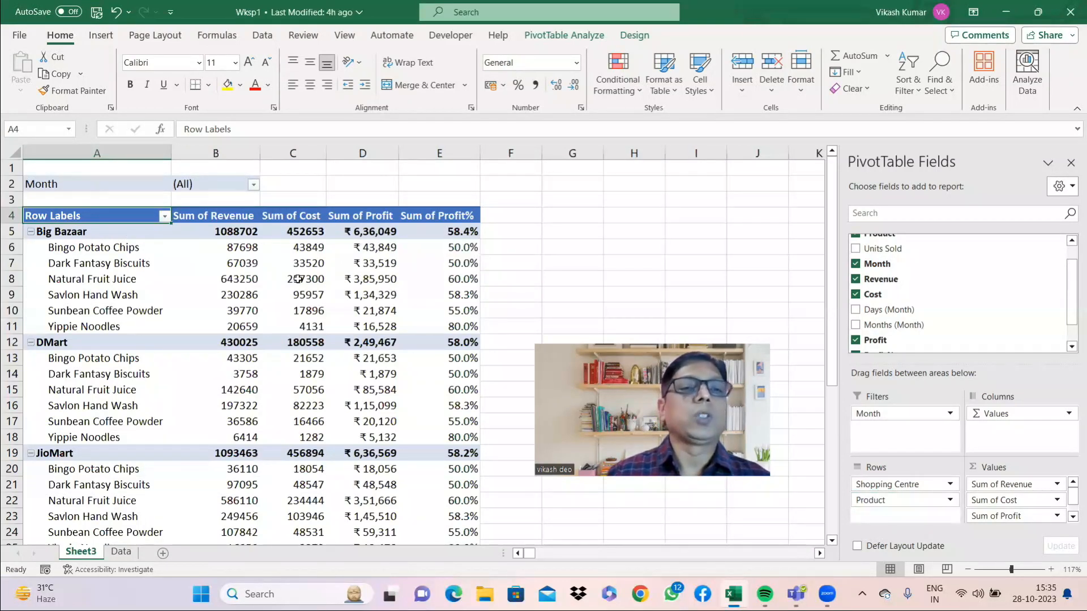
{"action": "left_click", "coordinate": [220, 277]}
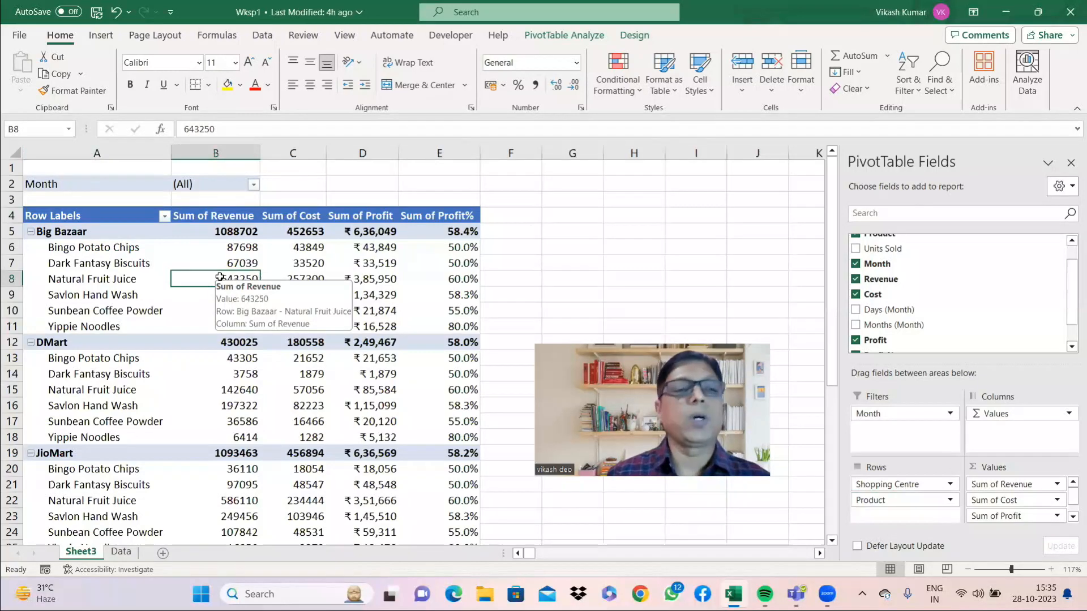
{"action": "key", "text": "Down"}
{"action": "key", "text": "Down"}
{"action": "key", "text": "Down"}
{"action": "key", "text": "Down"}
{"action": "key", "text": "Down"}
{"action": "key", "text": "Down"}
{"action": "key", "text": "Down"}
{"action": "key", "text": "Down"}
{"action": "key", "text": "Down"}
{"action": "key", "text": "Down"}
{"action": "key", "text": "Down"}
{"action": "key", "text": "Down"}
{"action": "key", "text": "Down"}
{"action": "key", "text": "Down"}
{"action": "key", "text": "Down"}
{"action": "key", "text": "Down"}
{"action": "key", "text": "Down"}
{"action": "key", "text": "Down"}
{"action": "key", "text": "Down"}
{"action": "key", "text": "Down"}
{"action": "key", "text": "Down"}
{"action": "key", "text": "Down"}
{"action": "key", "text": "Down"}
{"action": "key", "text": "Down"}
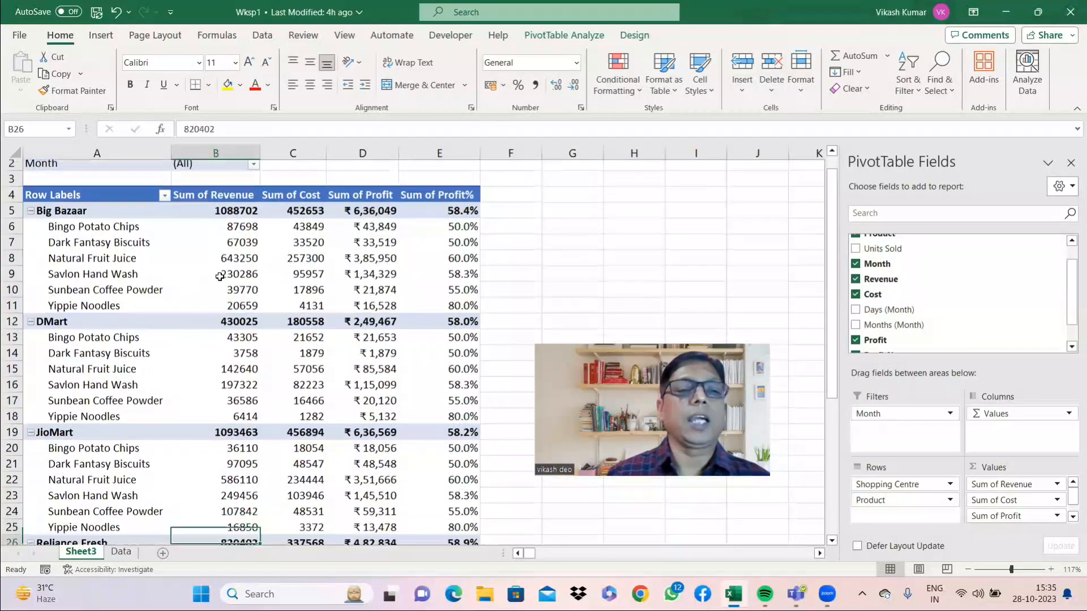
{"action": "key", "text": "Down"}
{"action": "key", "text": "Down"}
{"action": "key", "text": "Down"}
{"action": "key", "text": "Down"}
{"action": "key", "text": "Down"}
{"action": "key", "text": "Down"}
{"action": "key", "text": "Down"}
{"action": "key", "text": "Down"}
{"action": "key", "text": "Down"}
{"action": "key", "text": "Down"}
{"action": "key", "text": "Down"}
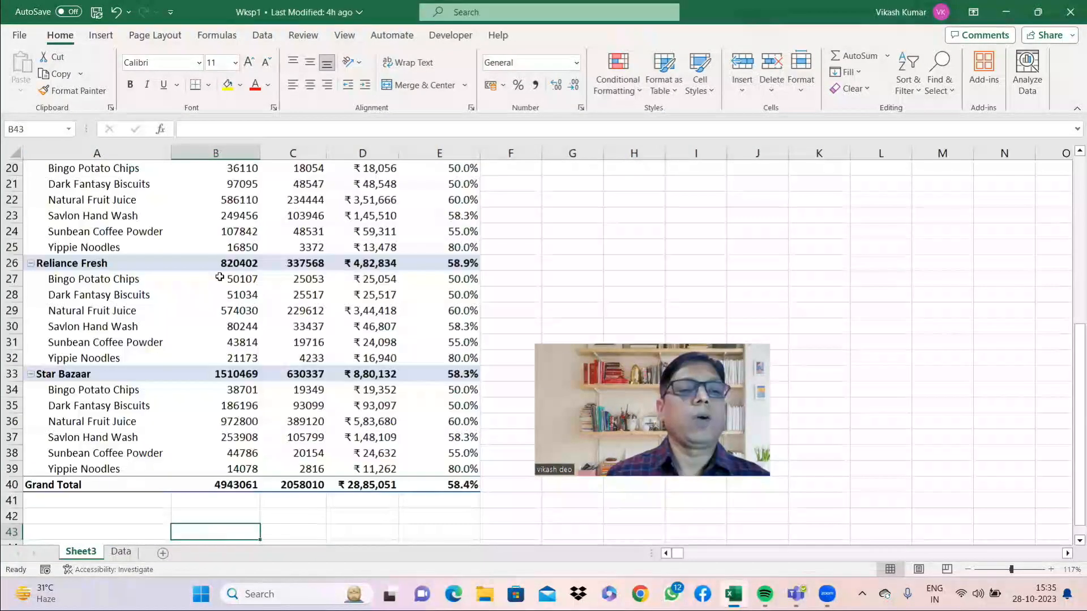
{"action": "key", "text": "Up"}
{"action": "key", "text": "Up"}
{"action": "key", "text": "Up"}
{"action": "key", "text": "Up"}
{"action": "key", "text": "Up"}
{"action": "key", "text": "Down"}
{"action": "key", "text": "Down"}
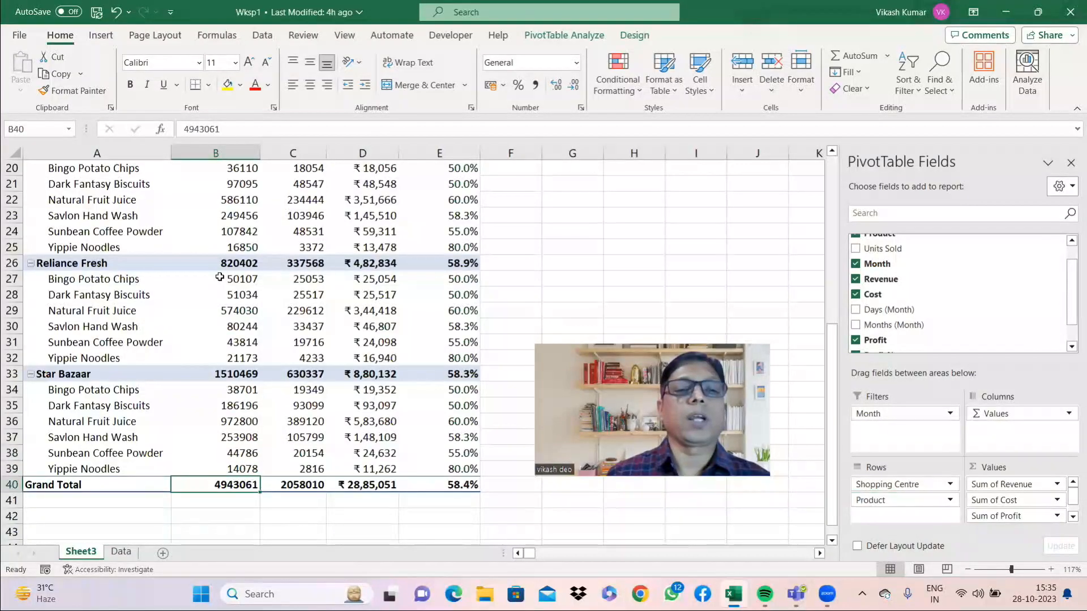
- Look back through the product revenues per shopping centre from the Grand Total row up to the PivotTable's header
{"action": "key", "text": "Up"}
{"action": "key", "text": "Up"}
{"action": "key", "text": "Up"}
{"action": "key", "text": "Up"}
{"action": "key", "text": "Up"}
{"action": "key", "text": "Up"}
{"action": "key", "text": "Up"}
{"action": "key", "text": "Up"}
{"action": "key", "text": "Up"}
{"action": "key", "text": "Up"}
{"action": "key", "text": "Up"}
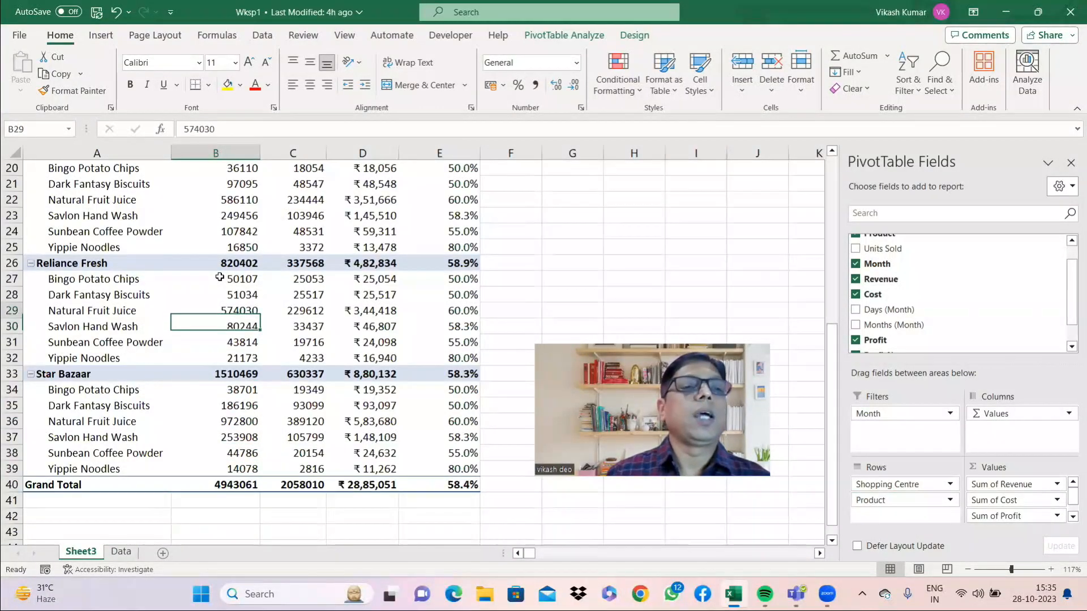
{"action": "key", "text": "Up"}
{"action": "key", "text": "Up"}
{"action": "key", "text": "Up"}
{"action": "key", "text": "Up"}
{"action": "key", "text": "Up"}
{"action": "key", "text": "Up"}
{"action": "key", "text": "Up"}
{"action": "key", "text": "Up"}
{"action": "key", "text": "Up"}
{"action": "key", "text": "Up"}
{"action": "key", "text": "Up"}
{"action": "key", "text": "Up"}
{"action": "key", "text": "Up"}
{"action": "key", "text": "Up"}
{"action": "key", "text": "Up"}
{"action": "key", "text": "Up"}
{"action": "key", "text": "Up"}
{"action": "key", "text": "Up"}
{"action": "key", "text": "Up"}
{"action": "key", "text": "Up"}
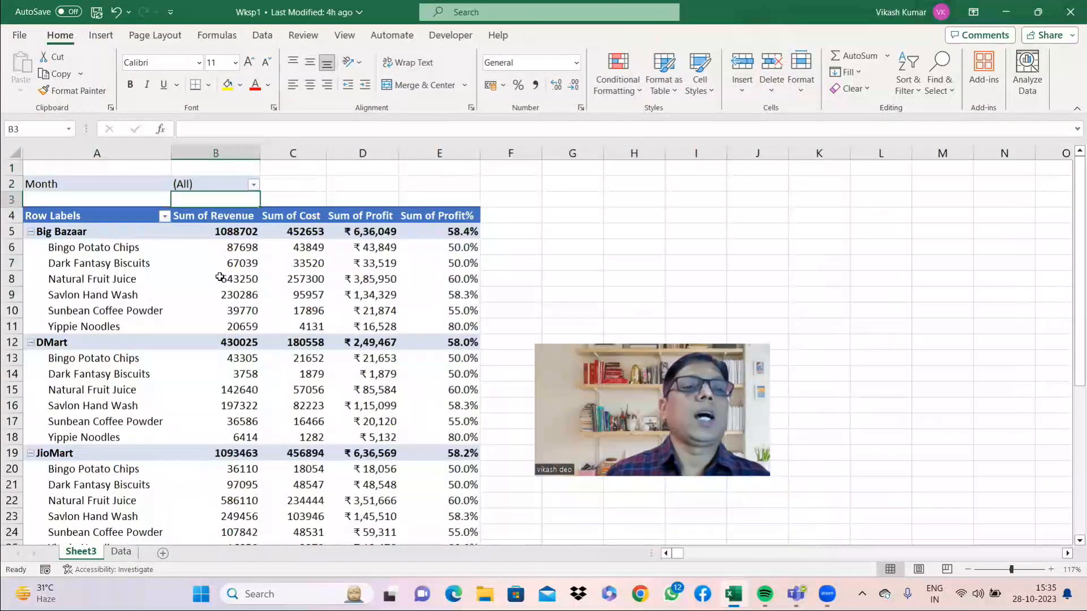
- Examine the Big Bazaar subtotal row across its revenue, cost, profit and profit percentage values
{"action": "key", "text": "Down"}
{"action": "key", "text": "Down"}
{"action": "key", "text": "Left"}
{"action": "key", "text": "Right"}
{"action": "key", "text": "Right"}
{"action": "key", "text": "Right"}
{"action": "key", "text": "Right"}
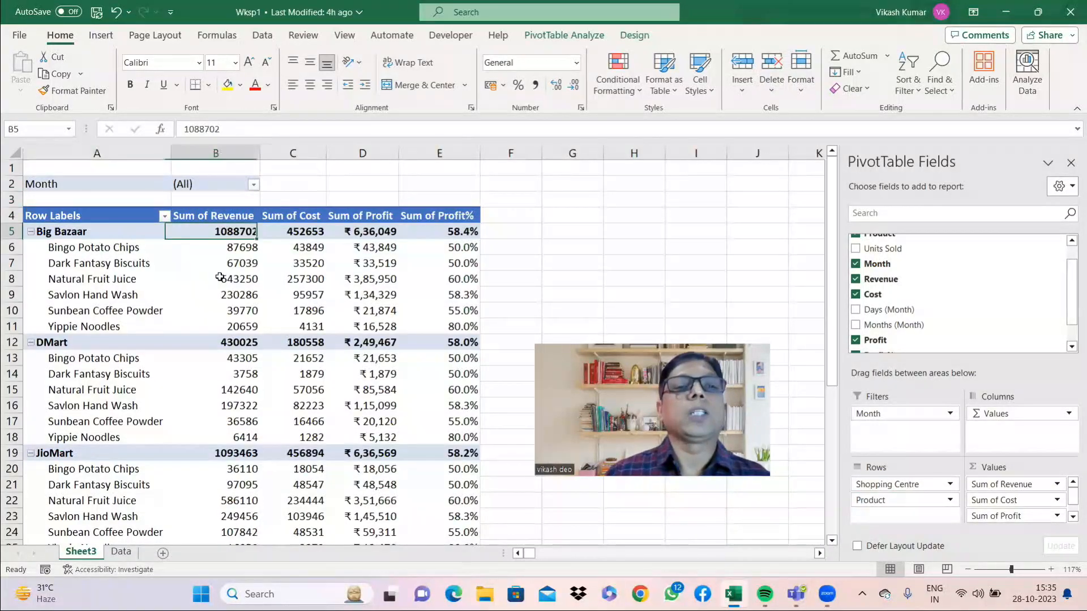
{"action": "key", "text": "Left"}
{"action": "key", "text": "Left"}
{"action": "key", "text": "Left"}
{"action": "key", "text": "Left"}
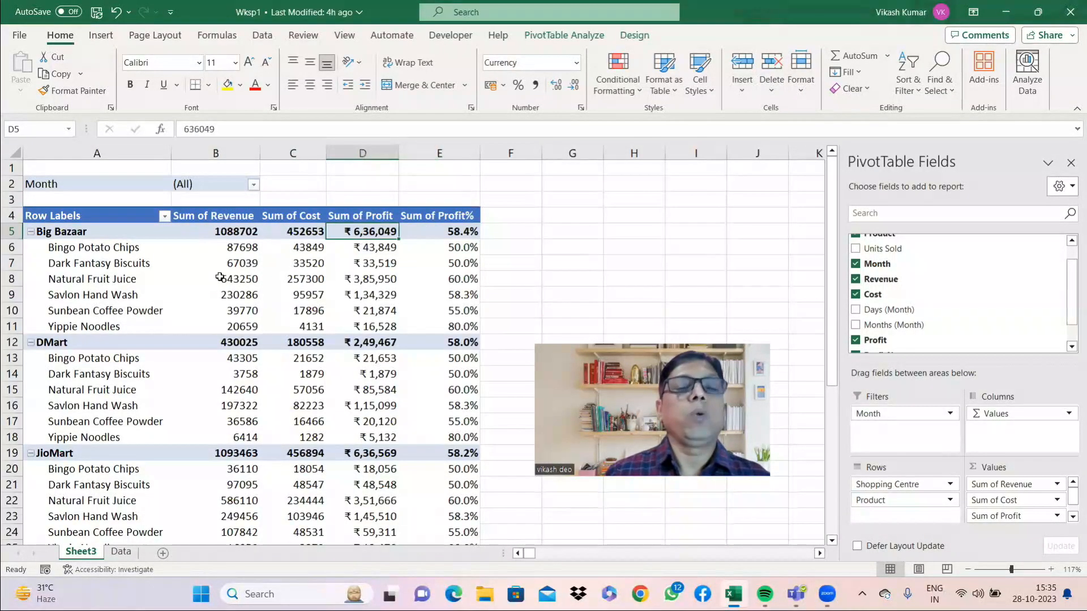
{"action": "key", "text": "Right"}
{"action": "key", "text": "Right"}
{"action": "key", "text": "Right"}
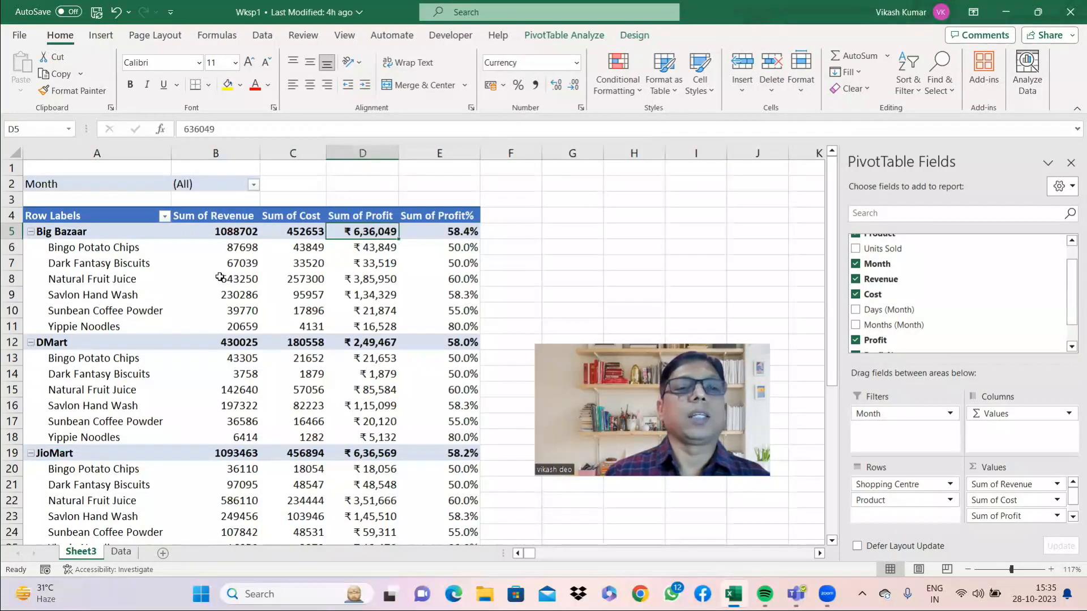